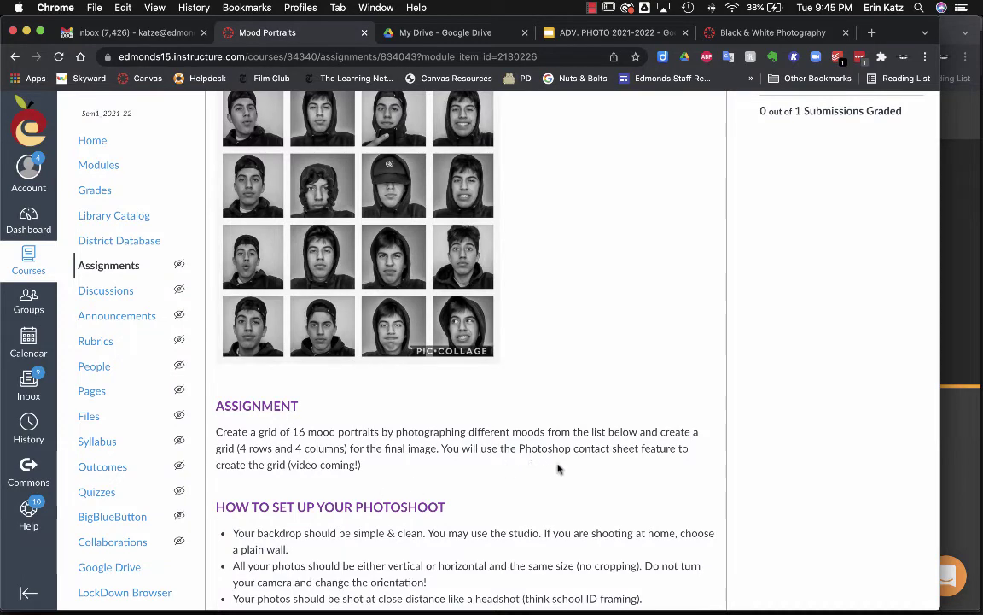
Switch to Adobe Bridge and preview the vertical photo IMG_0391.jpeg at full screen
key(super+Tab)
key(super+Tab)
key(Tab)
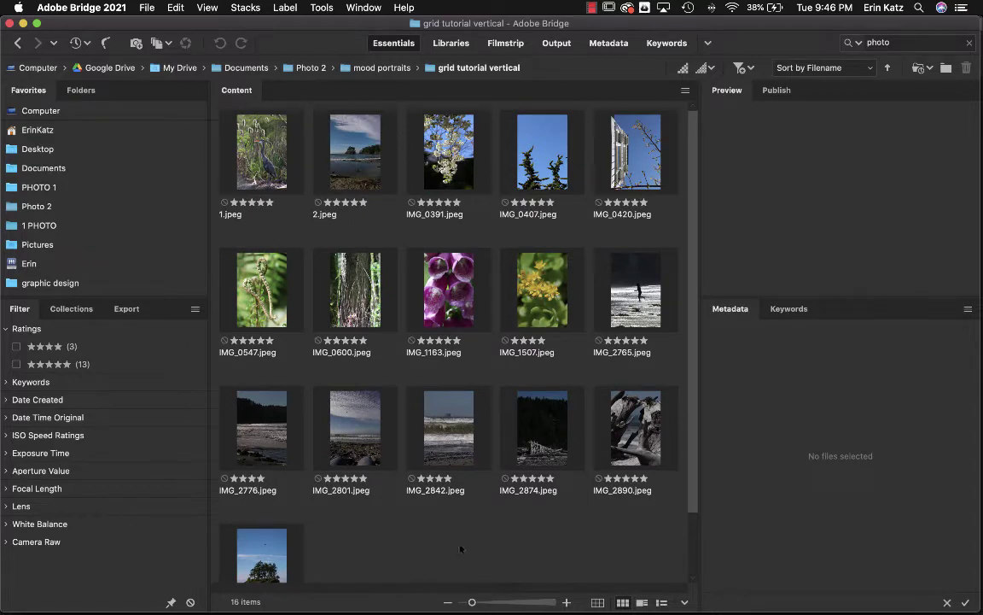
click(446, 150)
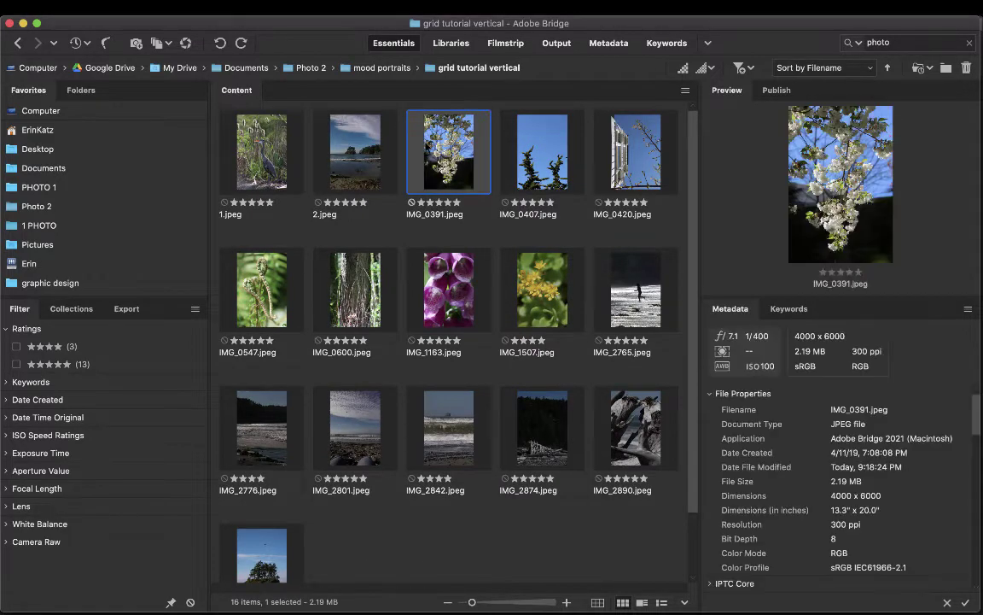
key(space)
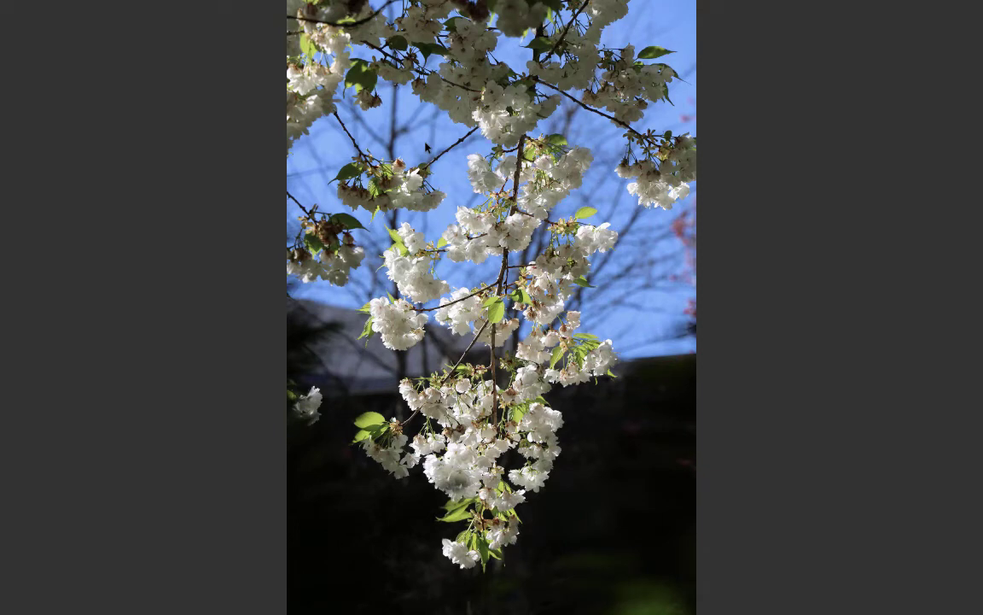
key(space)
Open the grid tutorial folder inside mood portraits and preview the horizontal photo IMG_0383.jpeg at full screen
click(345, 67)
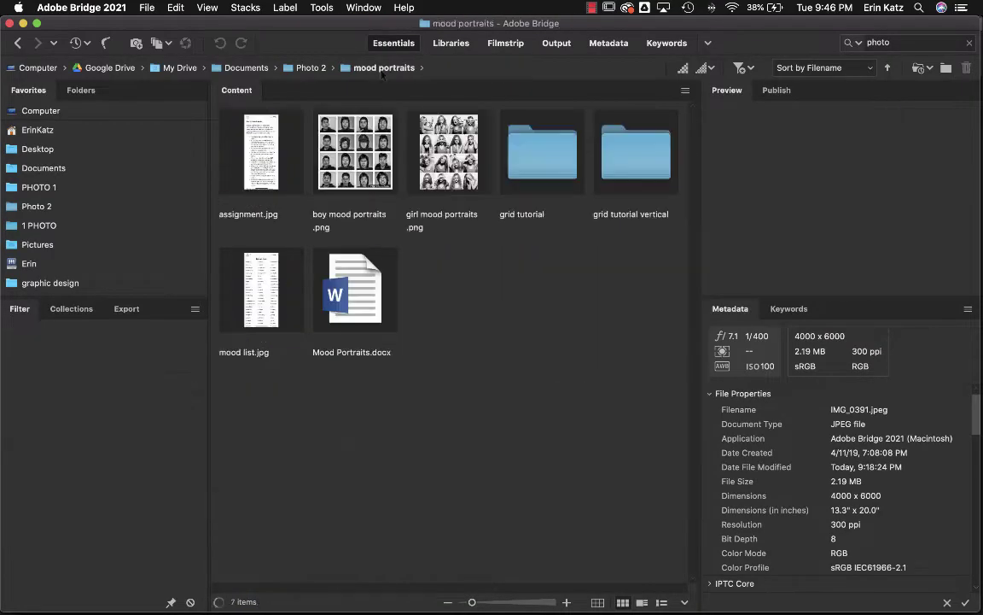
double_click(568, 154)
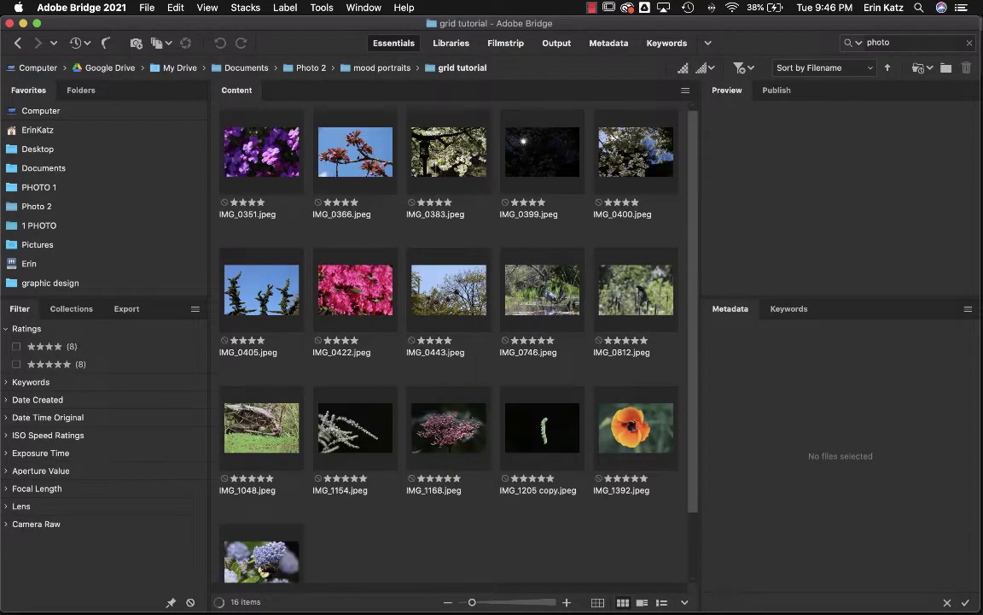
click(448, 152)
key(space)
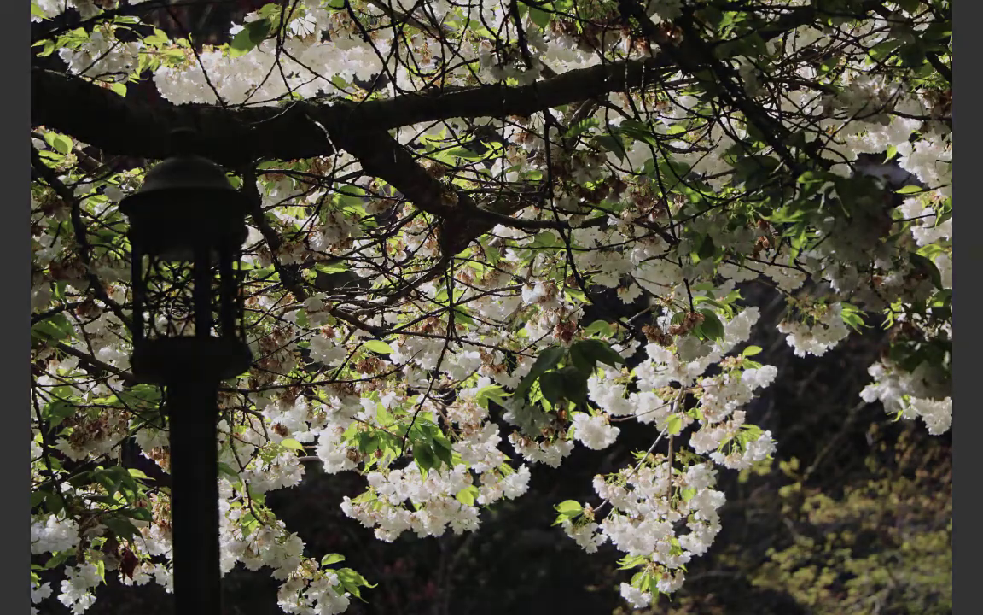
key(space)
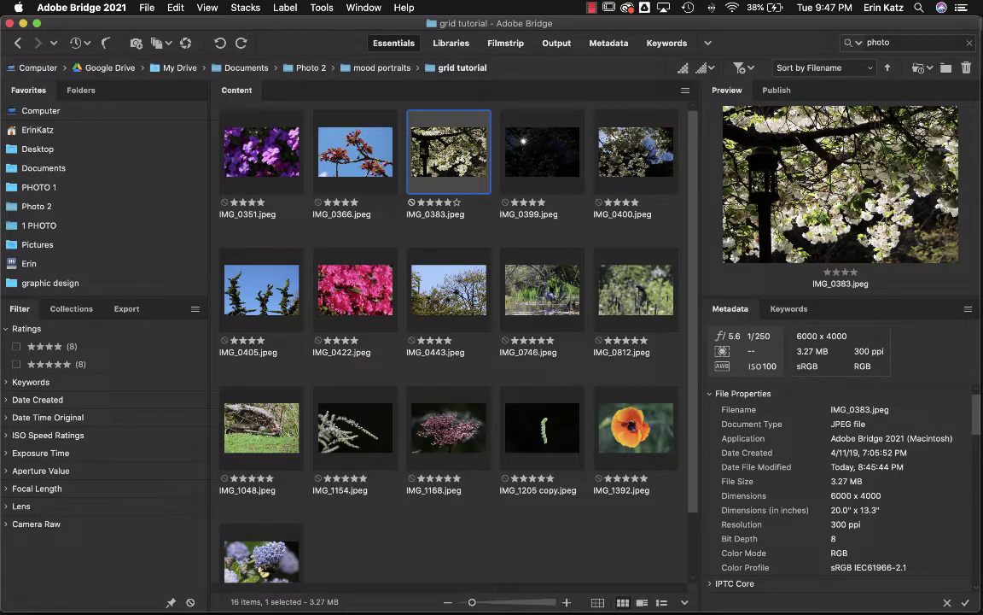
Select IMG_0383, IMG_0746, IMG_1154, IMG_1392 and the blue flower cluster photo, and start copying them to a custom folder
super+click(505, 260)
super+click(328, 391)
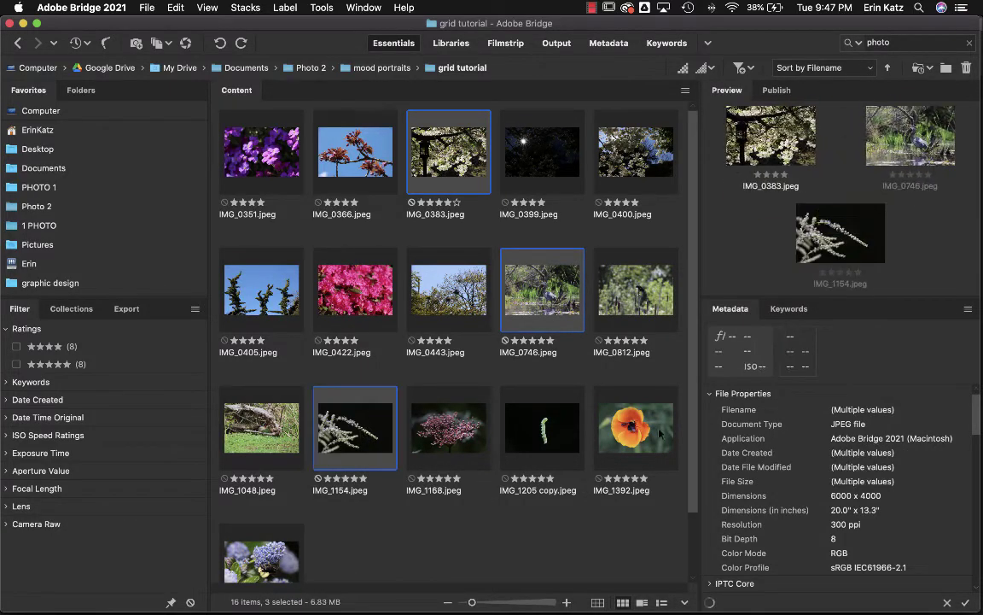
super+click(605, 391)
super+click(252, 542)
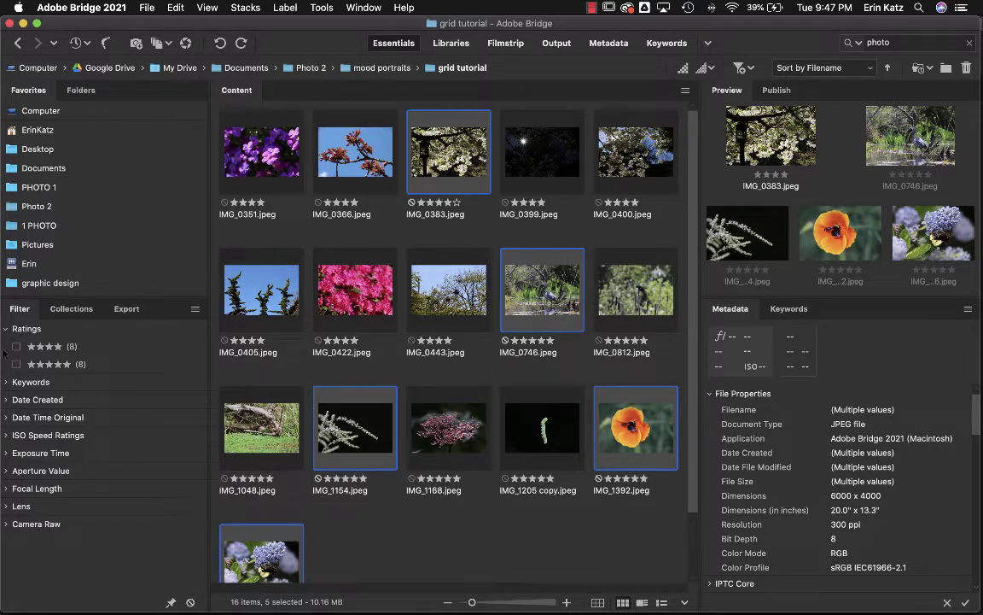
click(141, 7)
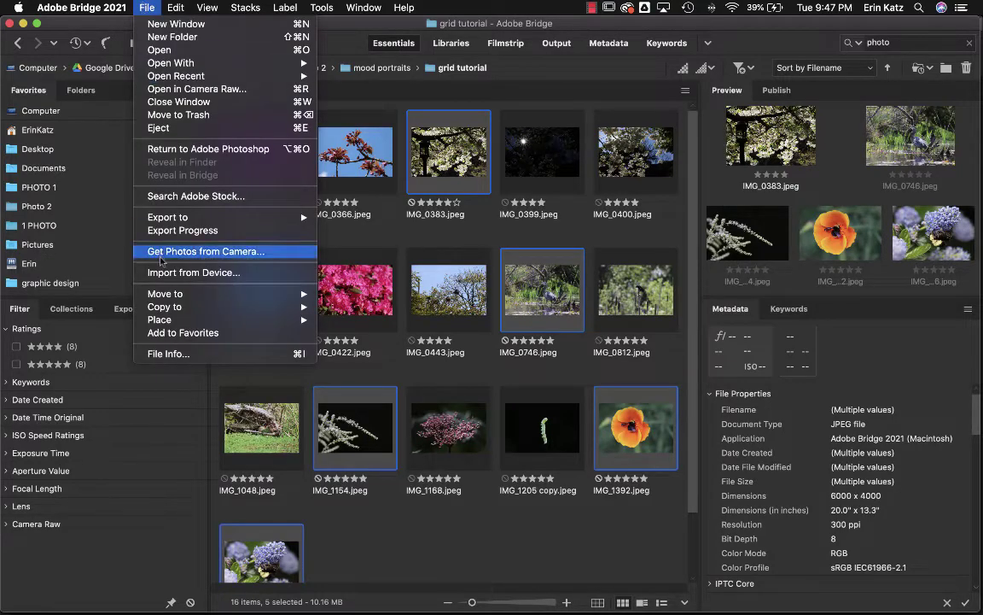
mouse_move(170, 307)
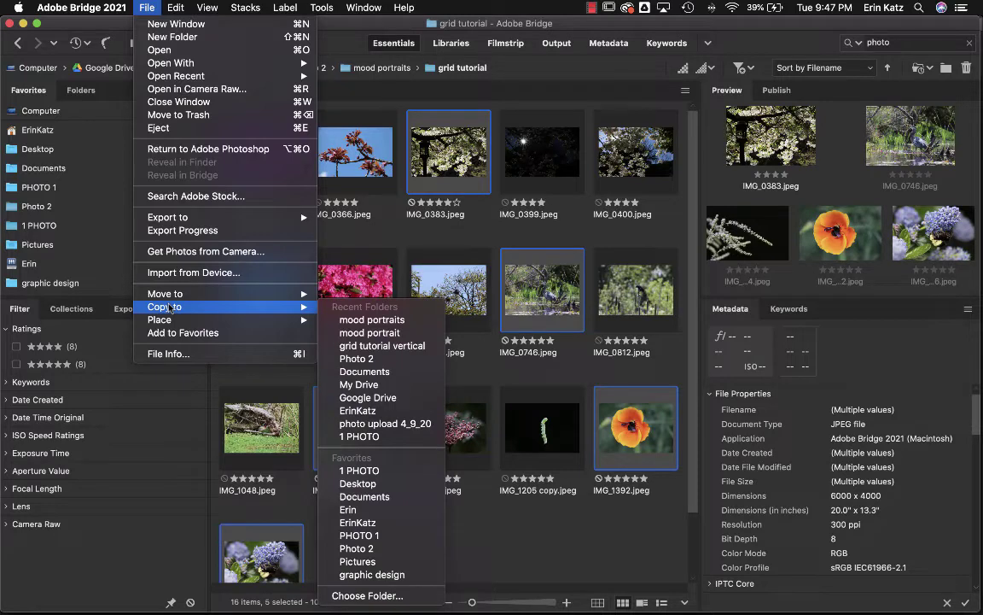
click(418, 596)
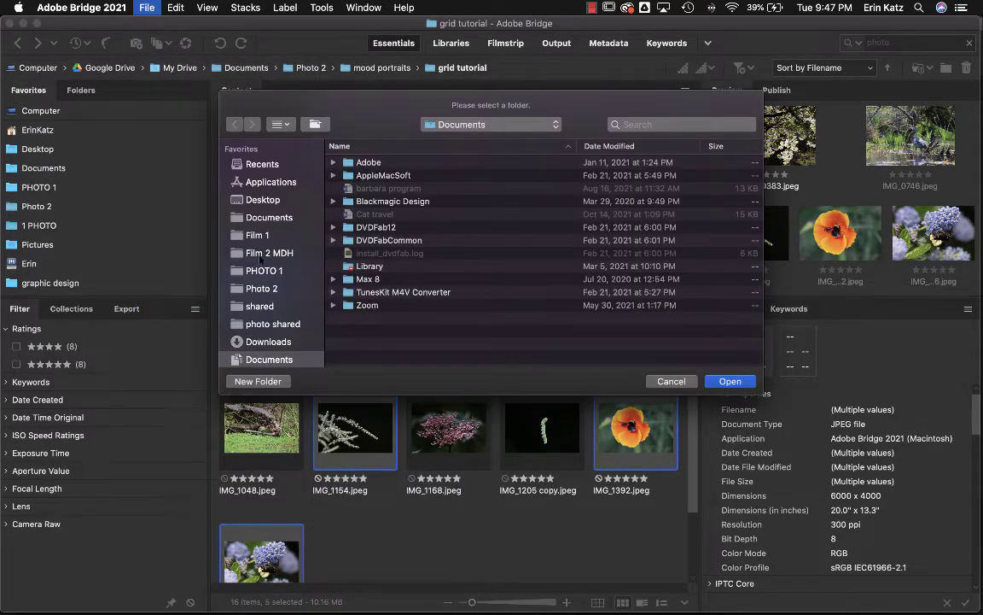
Create a folder named "mood portraits for final" inside Photo 2's mood portraits folder and use it as the copy destination
click(256, 288)
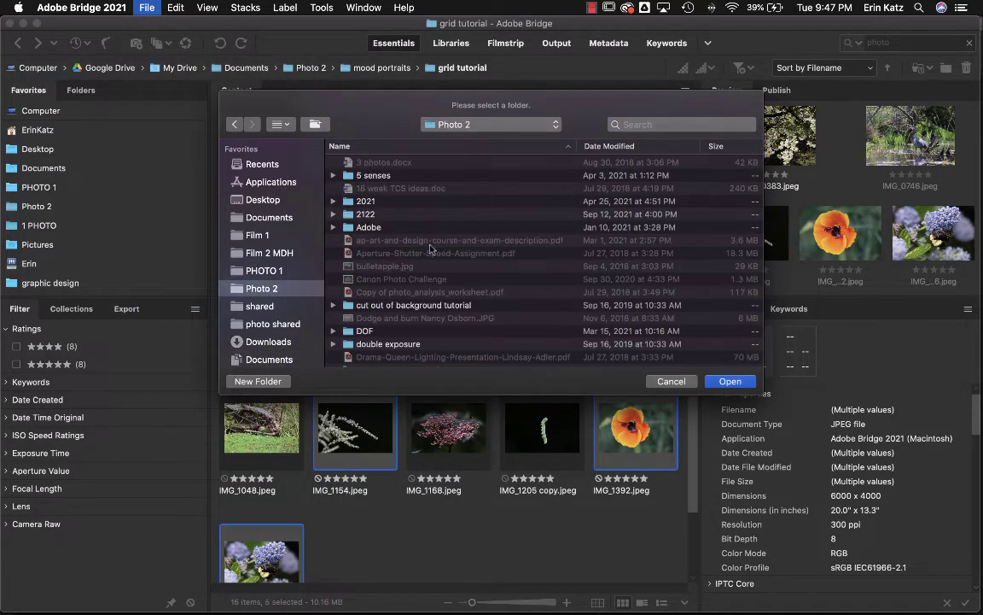
click(375, 146)
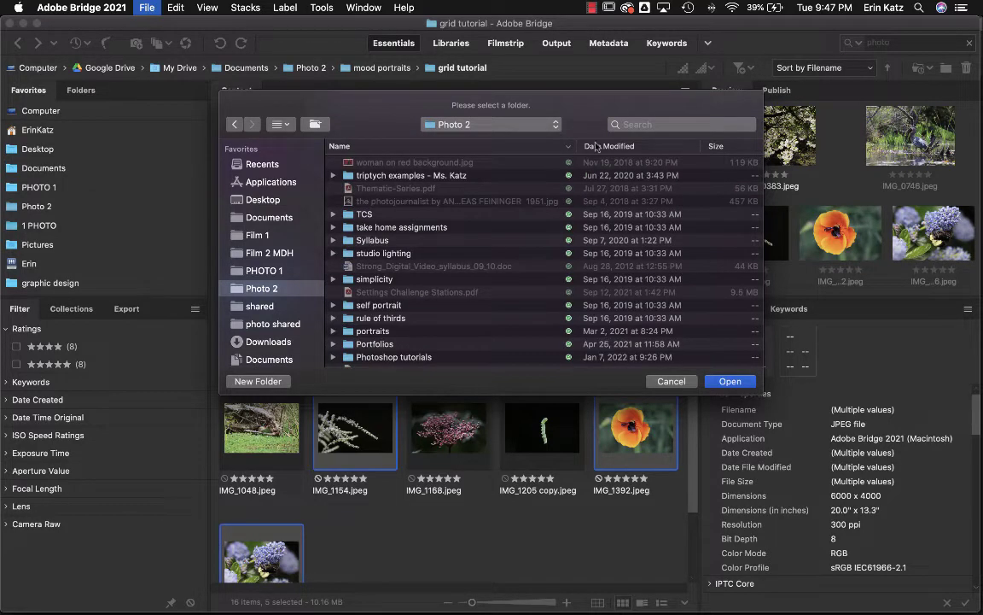
click(596, 148)
double_click(376, 160)
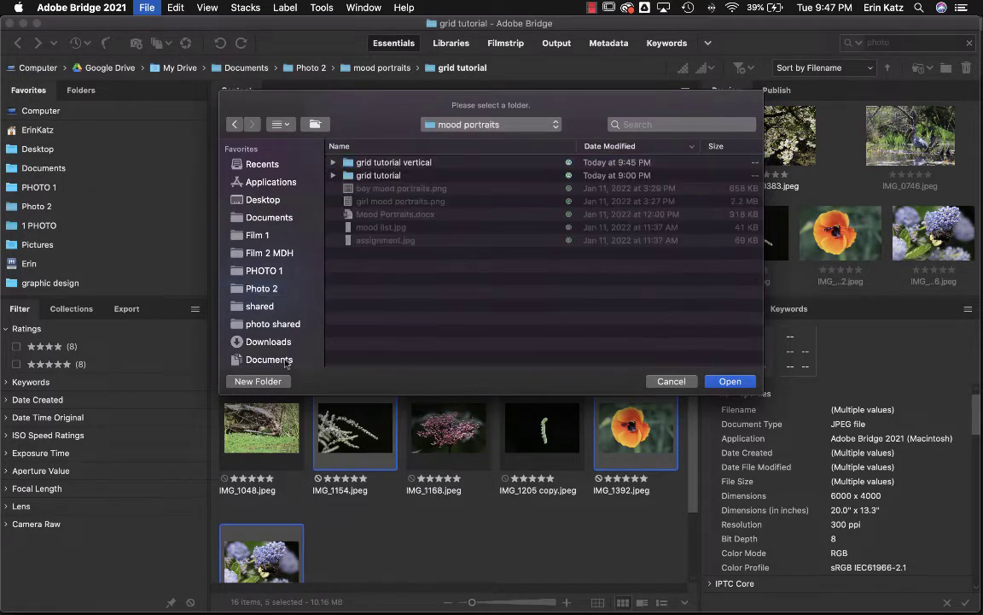
click(260, 381)
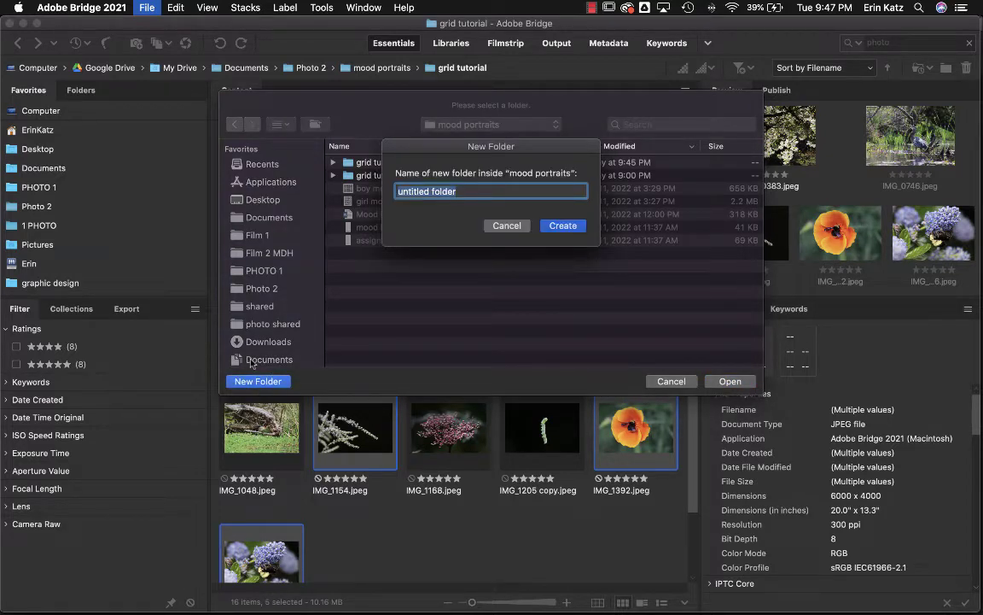
text(moo)
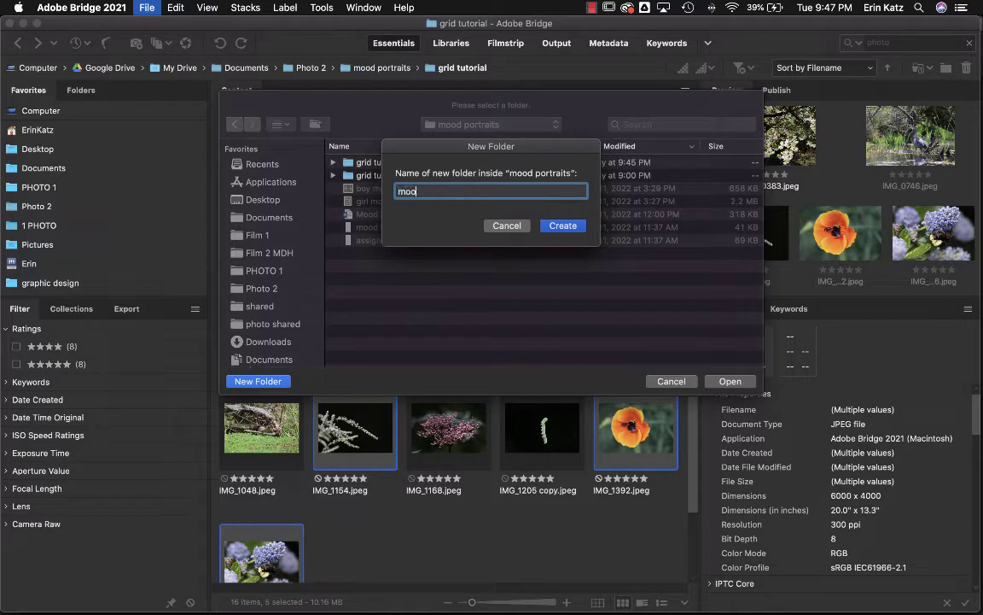
text(d portraits for final)
click(560, 226)
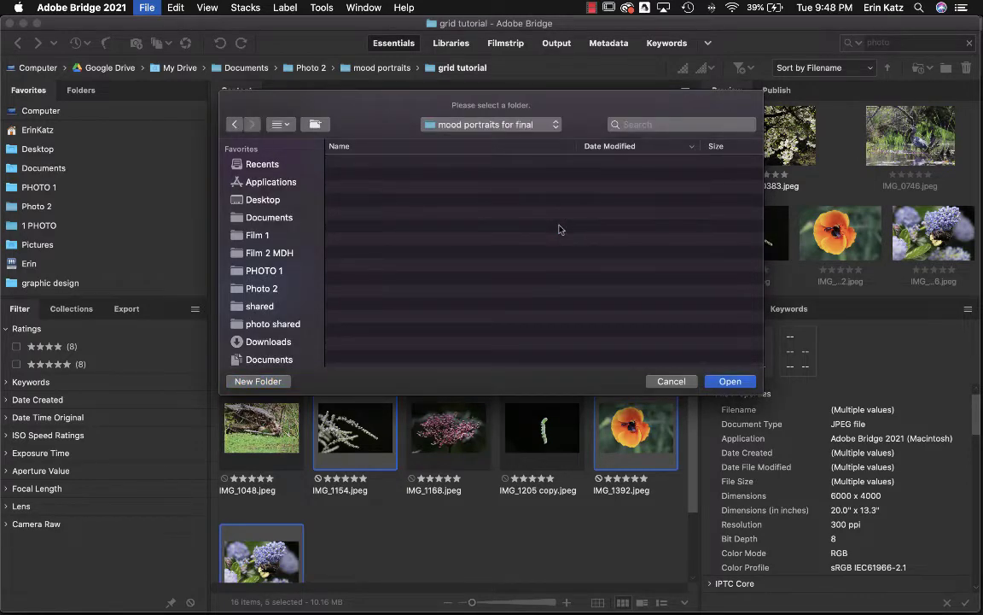
click(728, 381)
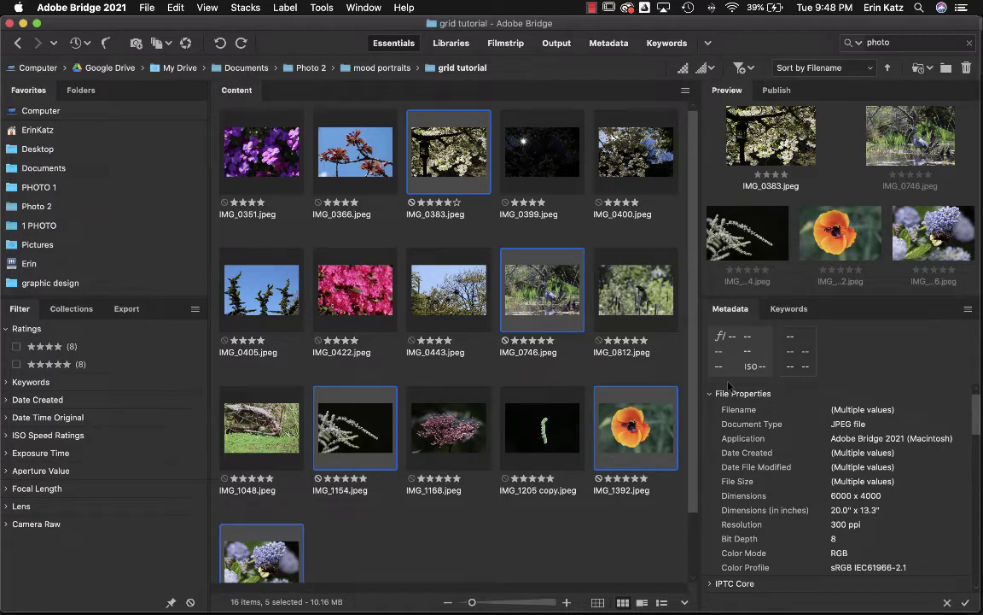
Clear the selection and look through the first photos of the folder at full screen, starting with IMG_0351.jpeg
click(427, 456)
click(531, 509)
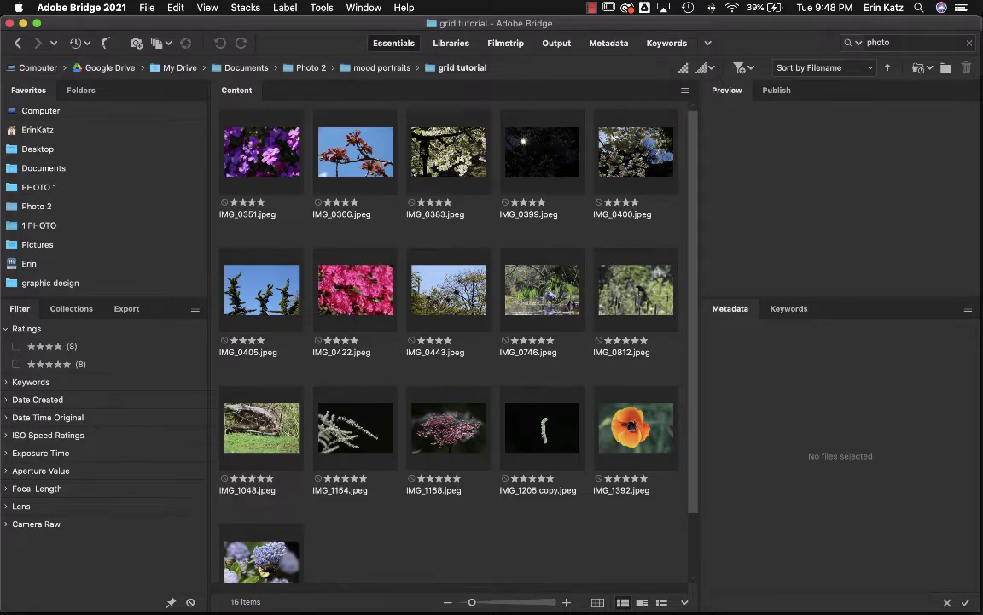
key(Right)
key(space)
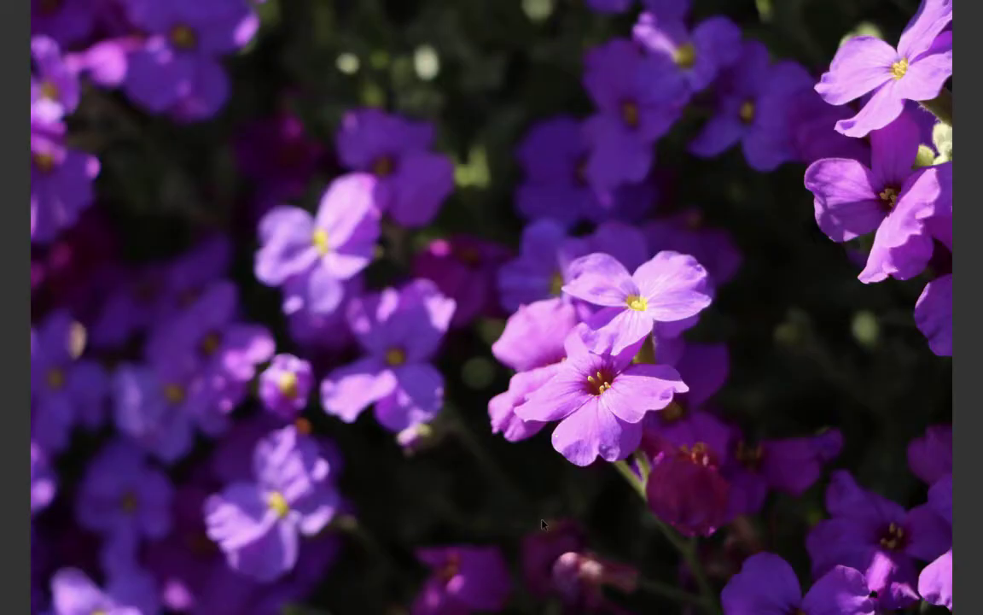
key(Right)
key(Right)
key(Right)
key(Right)
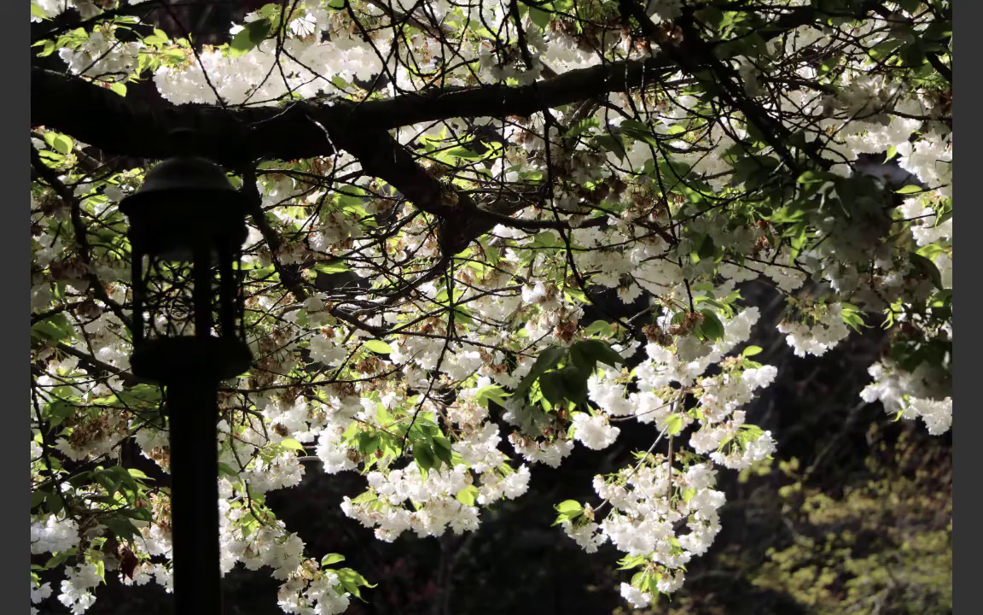
key(space)
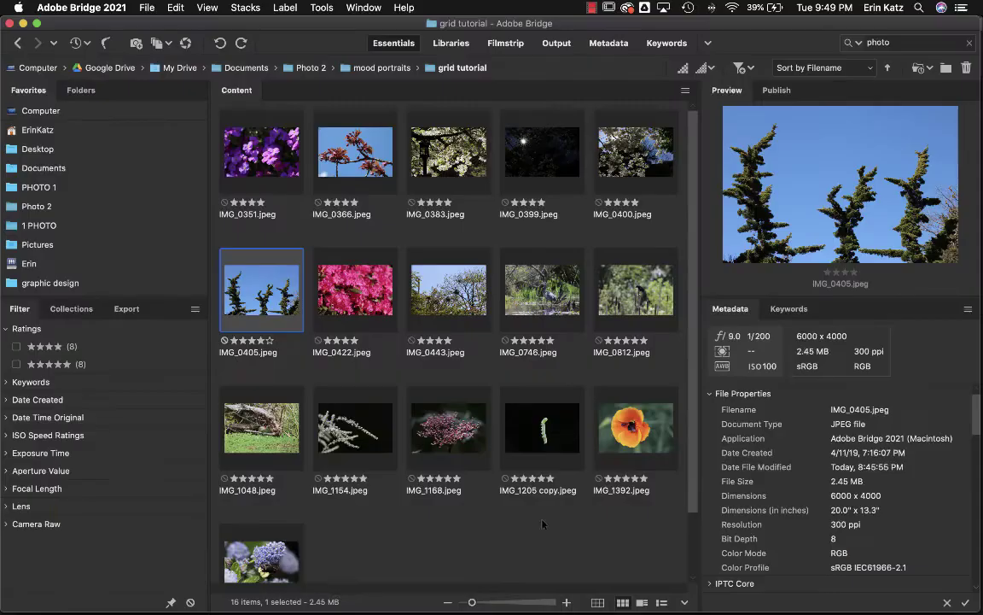
Rename the photo IMG_0366.jpeg to 1.jpeg and clear the selection
click(324, 143)
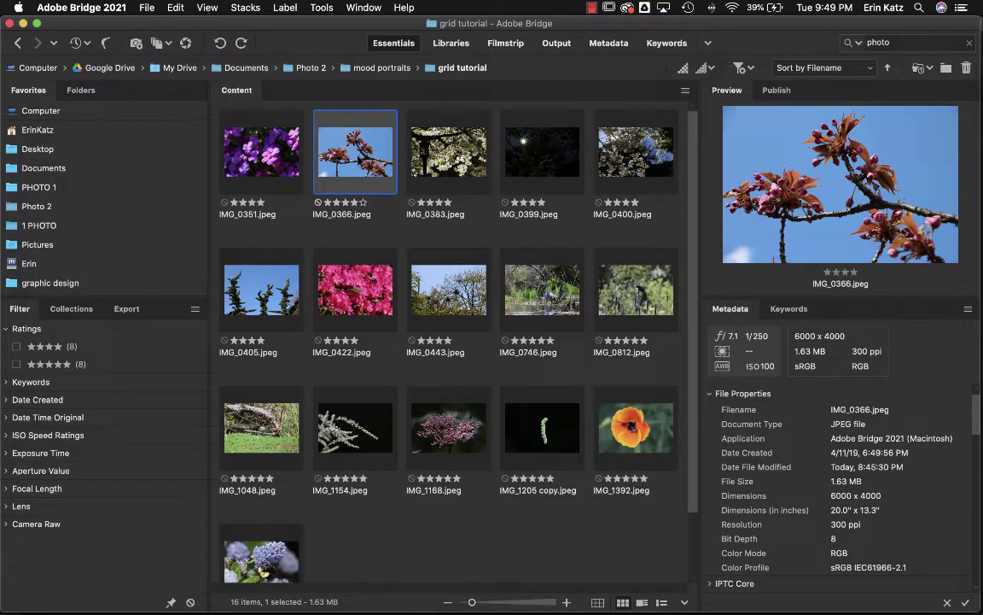
right_click(363, 159)
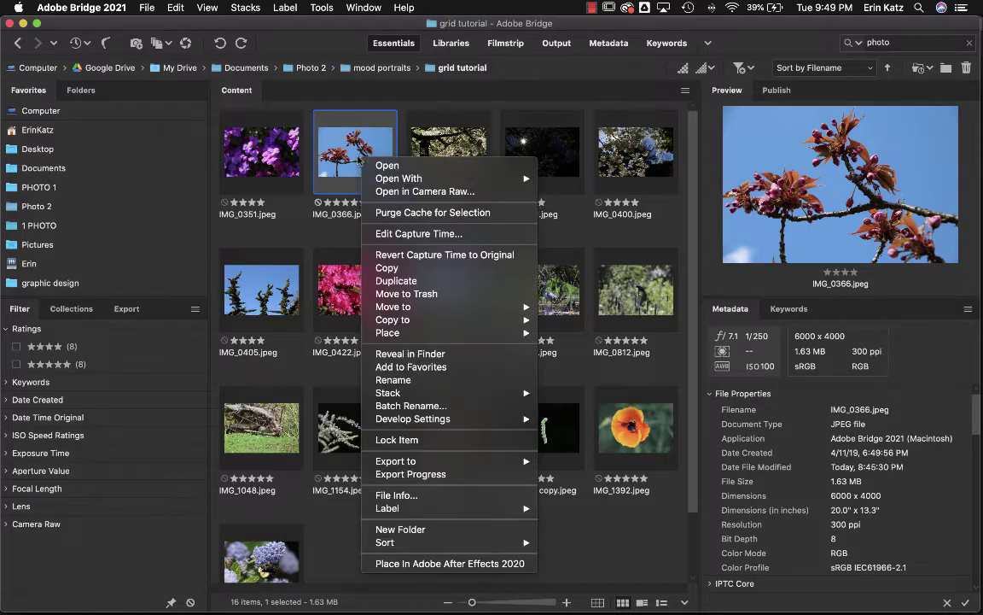
click(442, 380)
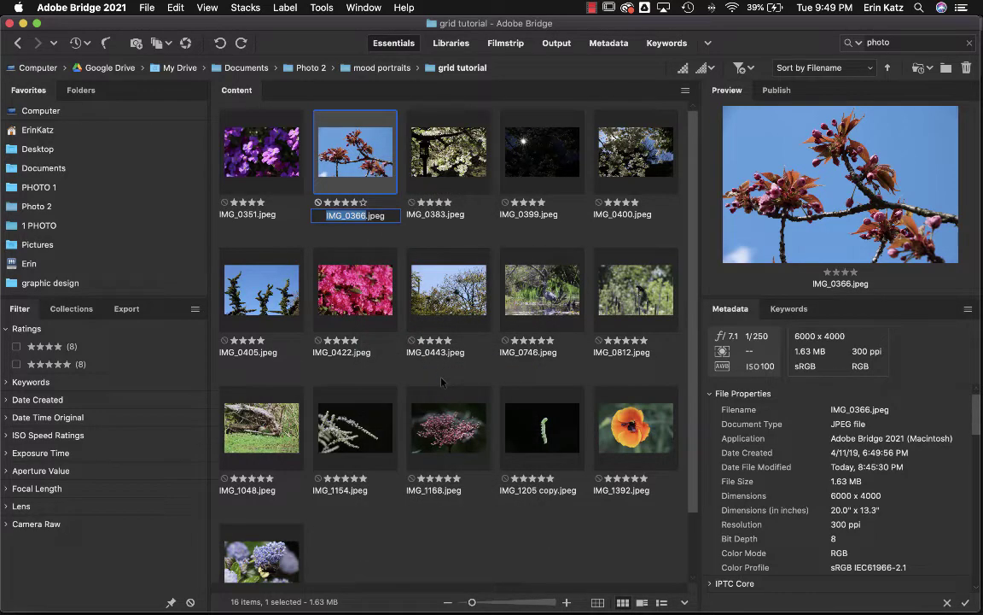
text(1)
key(Return)
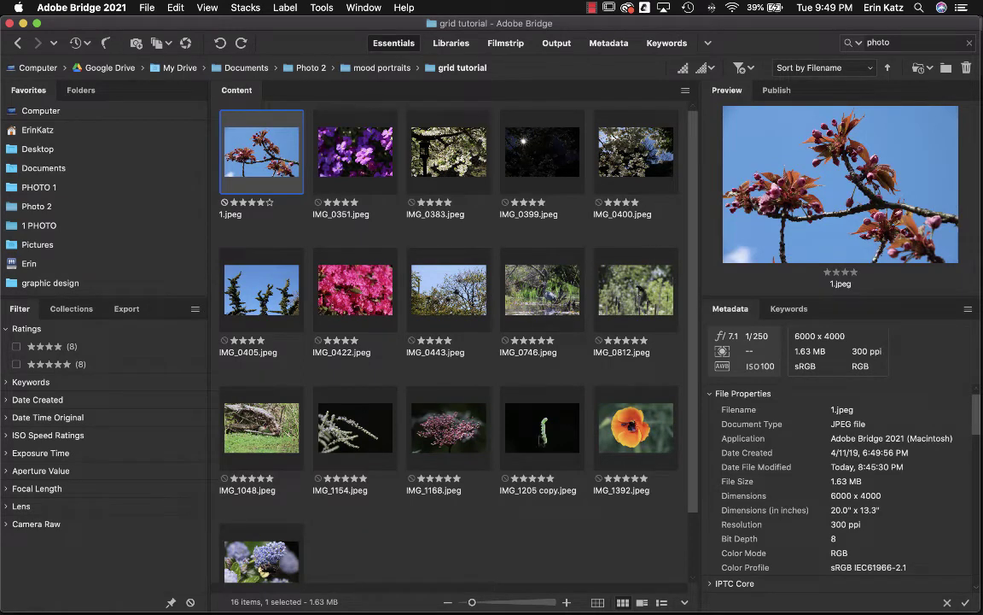
click(402, 551)
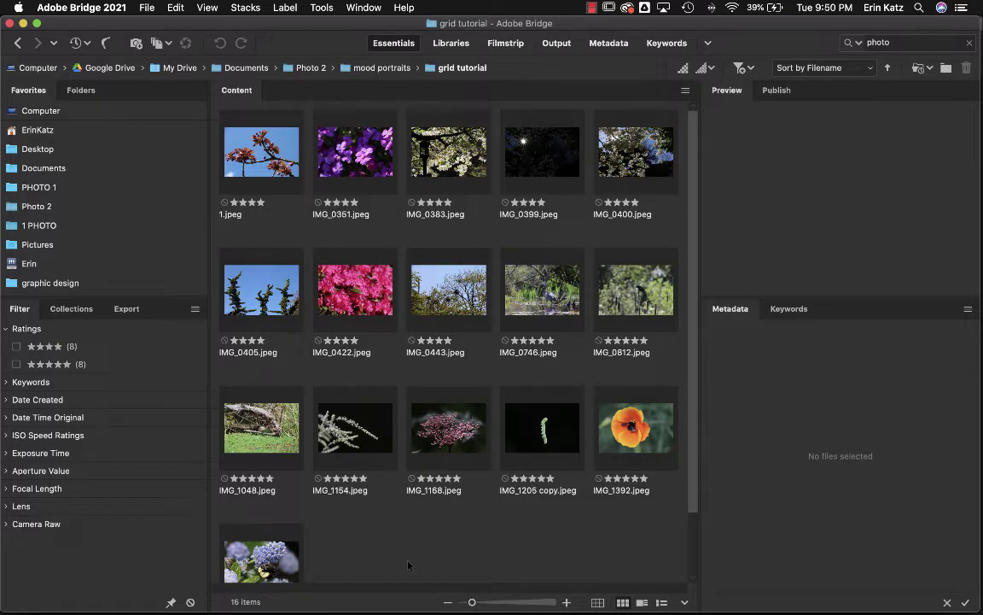
Switch to Photoshop and open the Contact Sheet II automation
key(super+Tab)
key(super+Tab)
key(super+Tab)
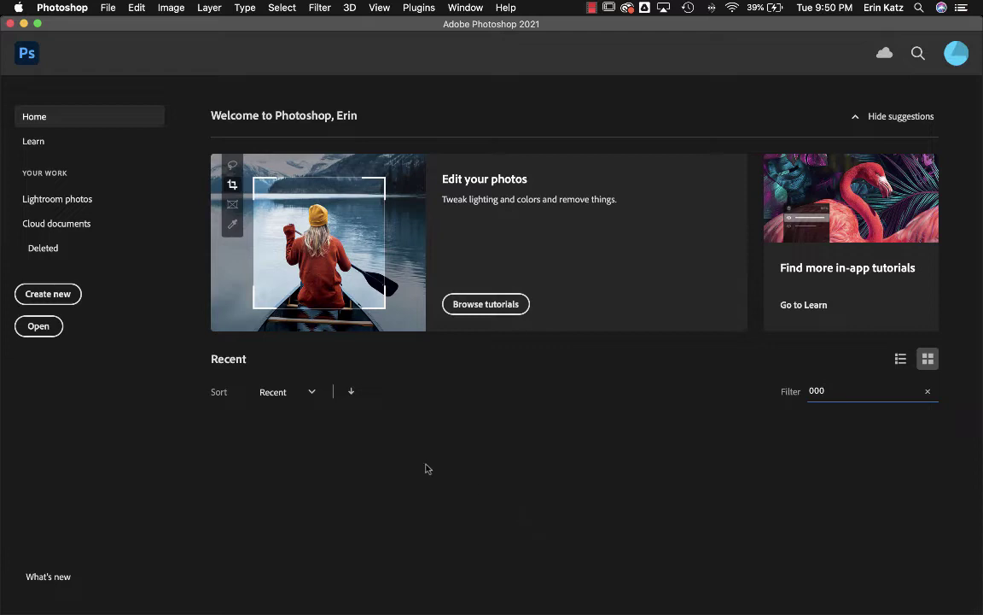
click(107, 8)
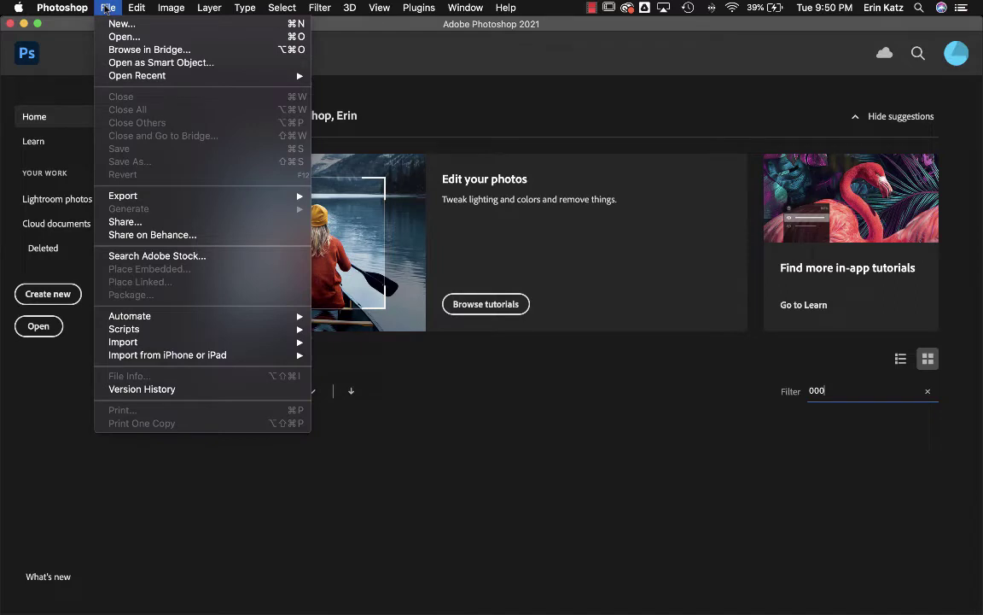
mouse_move(173, 318)
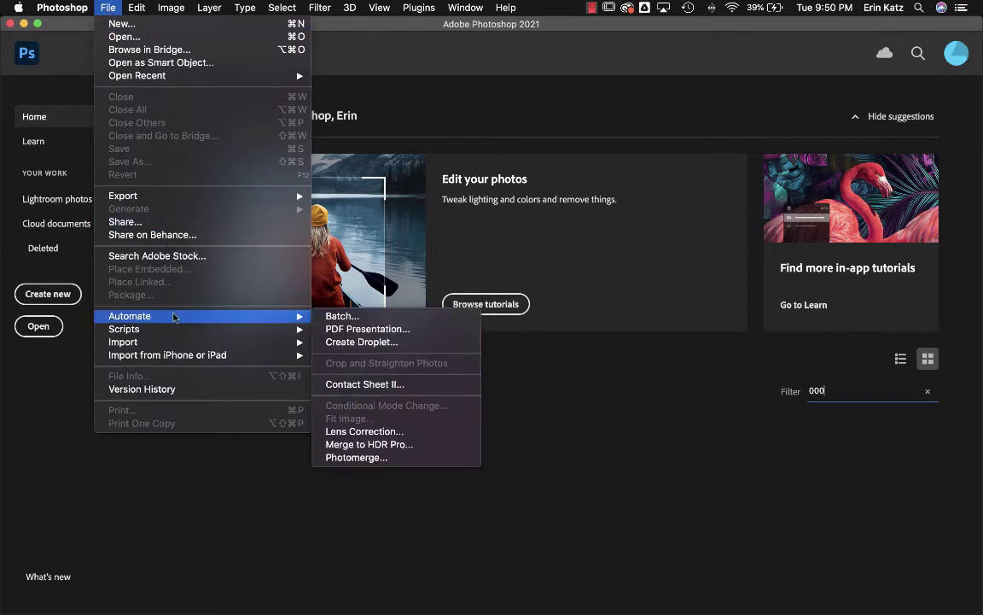
click(415, 389)
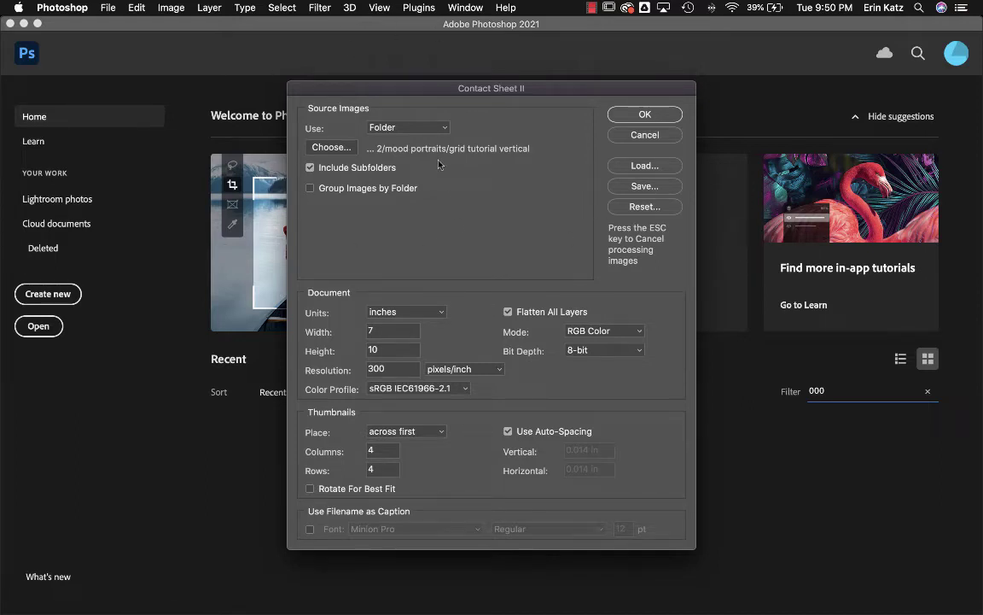
Keep Folder as the source type and choose the grid tutorial vertical folder as the contact sheet's source images
click(402, 128)
click(402, 130)
click(331, 147)
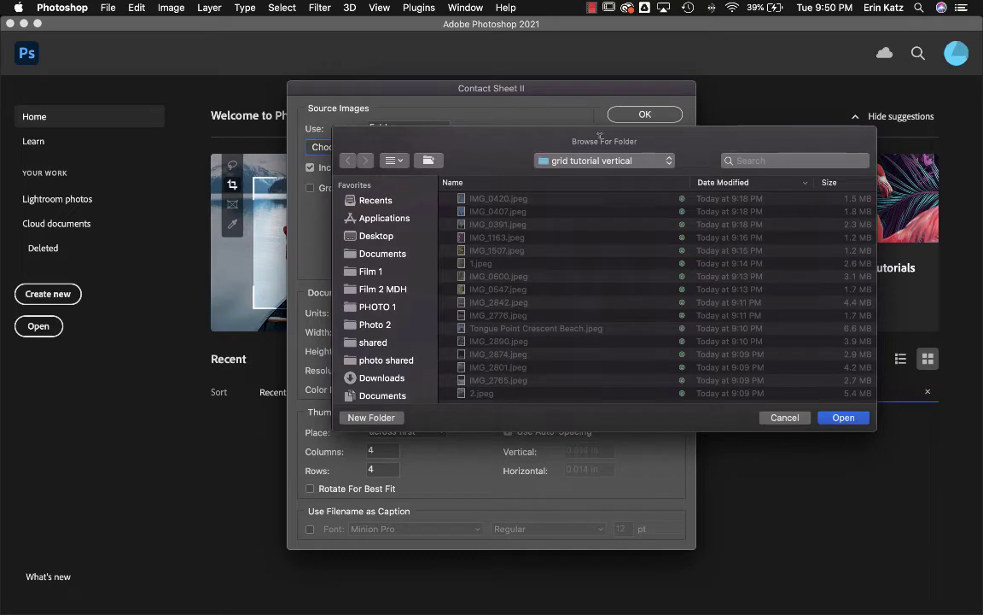
click(589, 161)
click(589, 162)
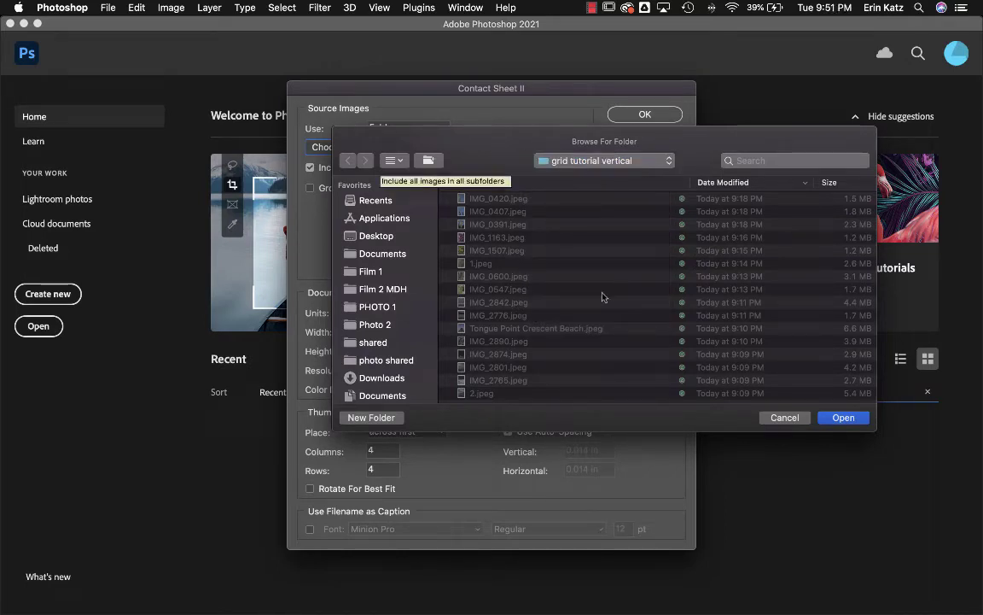
click(843, 417)
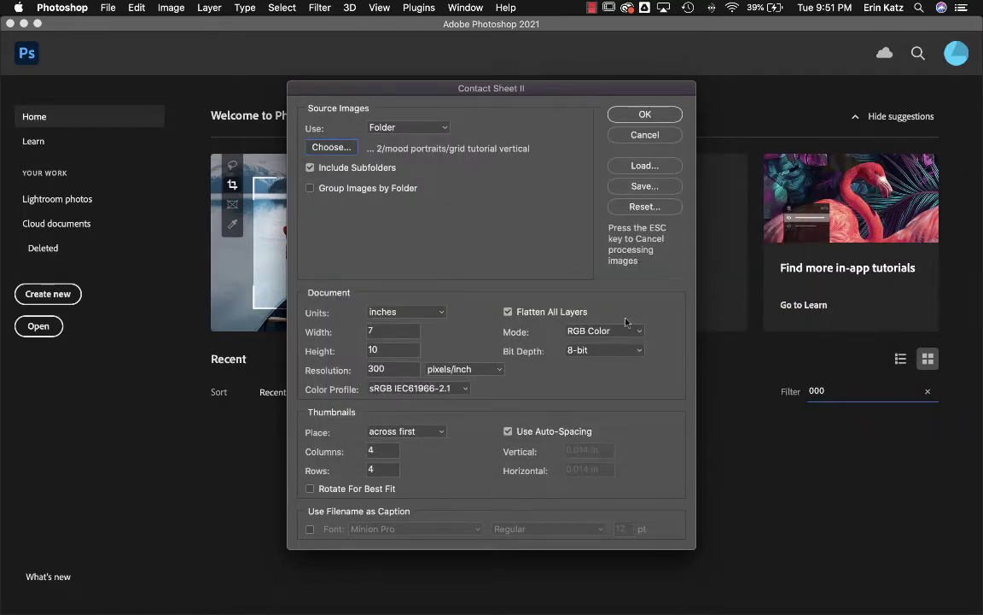
Exclude subfolders from the contact sheet's source images and keep inches as the document units
click(310, 169)
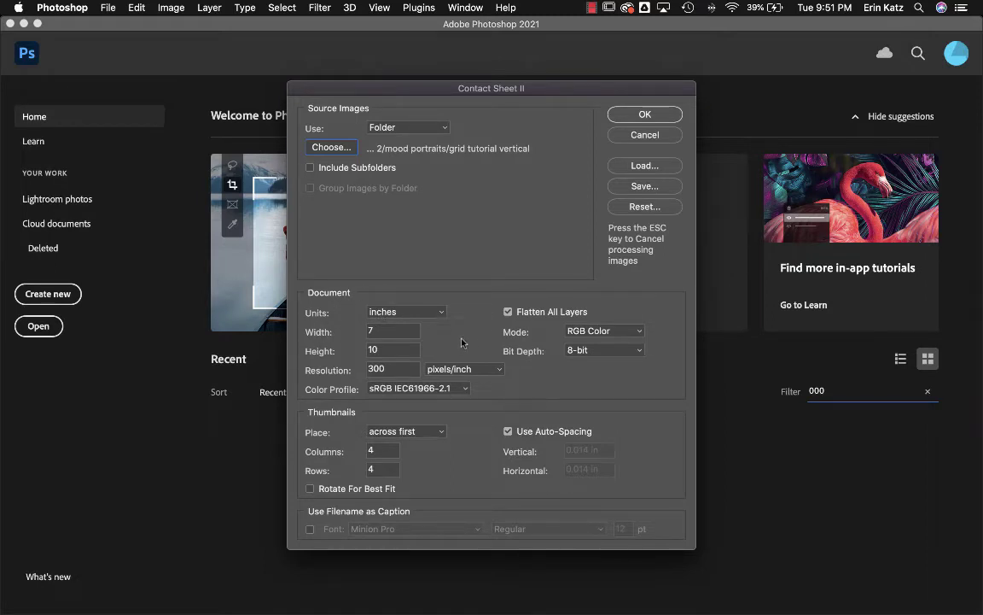
click(406, 313)
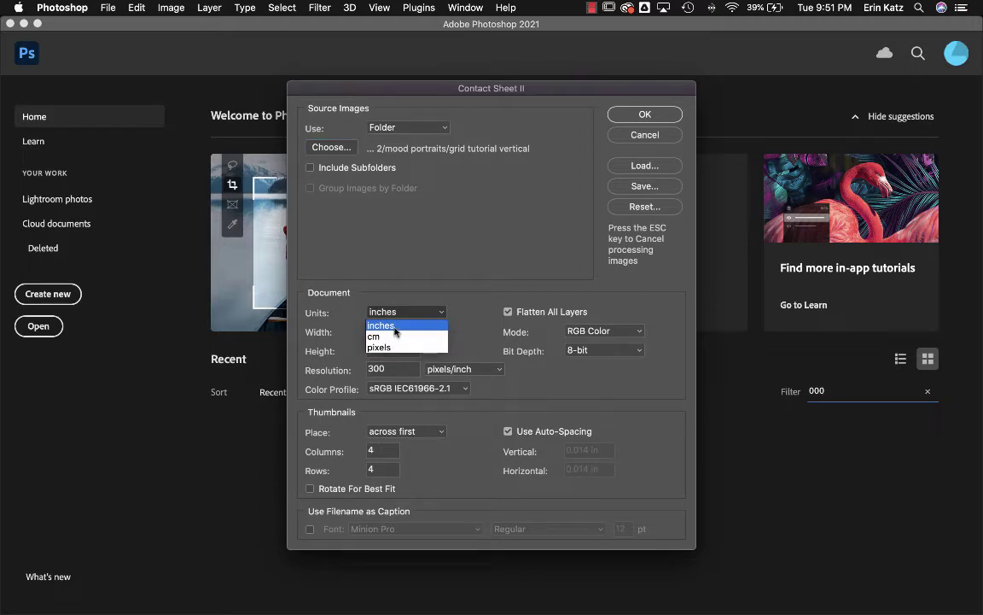
click(395, 327)
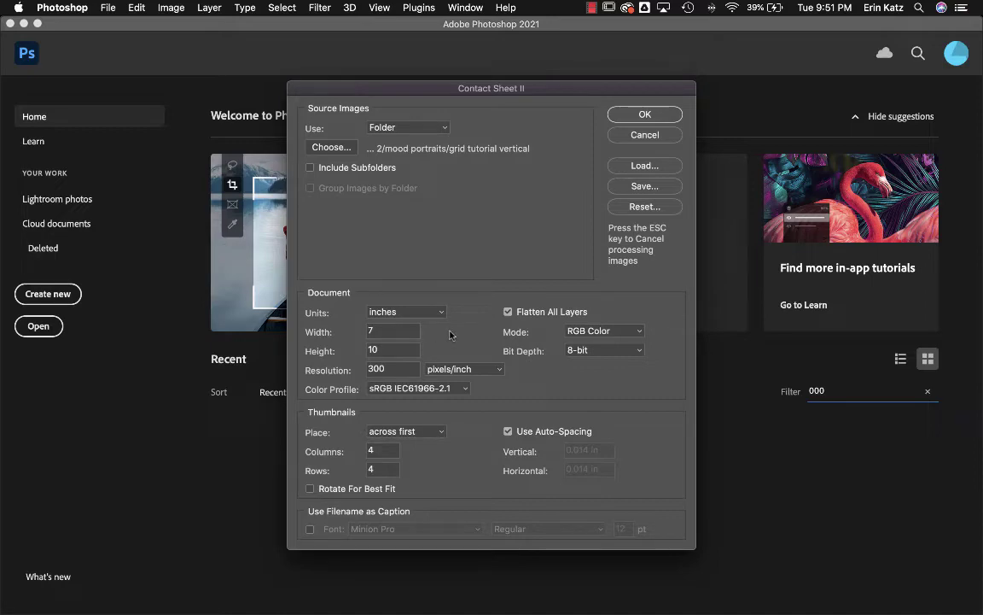
Switch to Bridge, open the grid tutorial vertical folder and check the orientation of IMG_0407.jpeg at full screen
key(super+Tab)
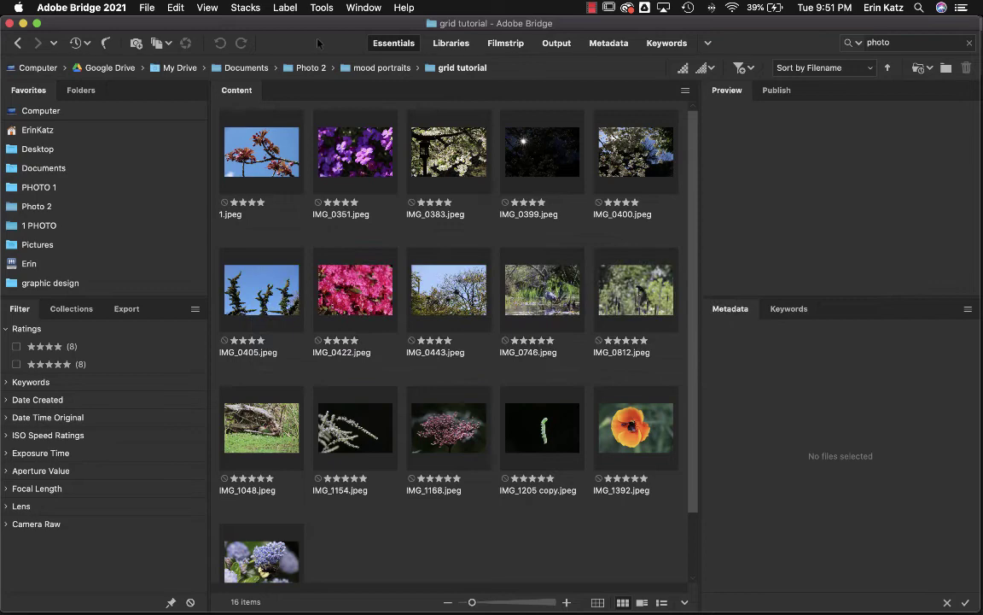
click(358, 67)
double_click(614, 174)
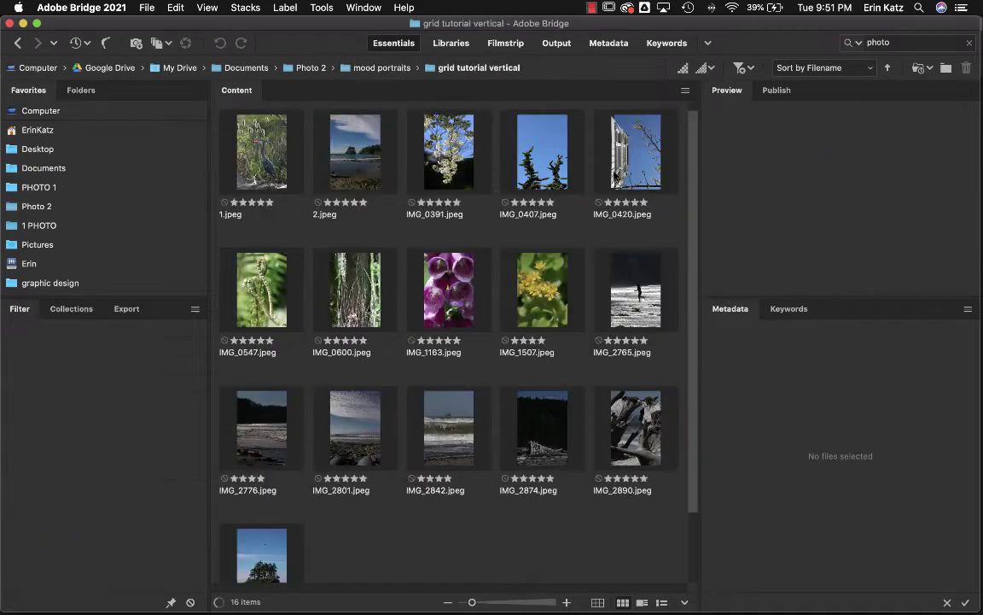
click(512, 160)
key(space)
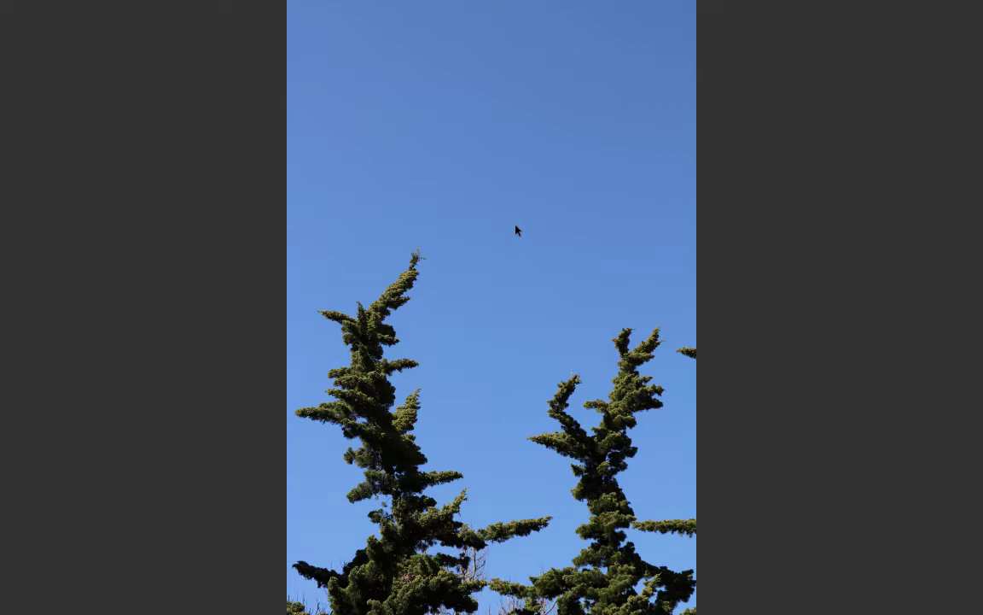
key(space)
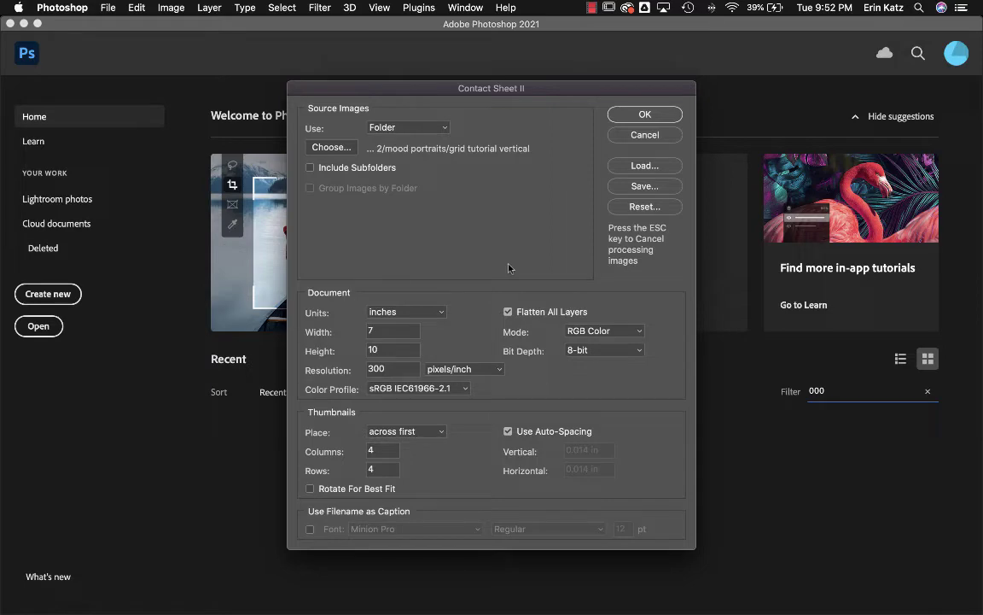
Return to Bridge, open the grid tutorial folder and check the orientation of IMG_0351.jpeg at full screen
key(super+Tab)
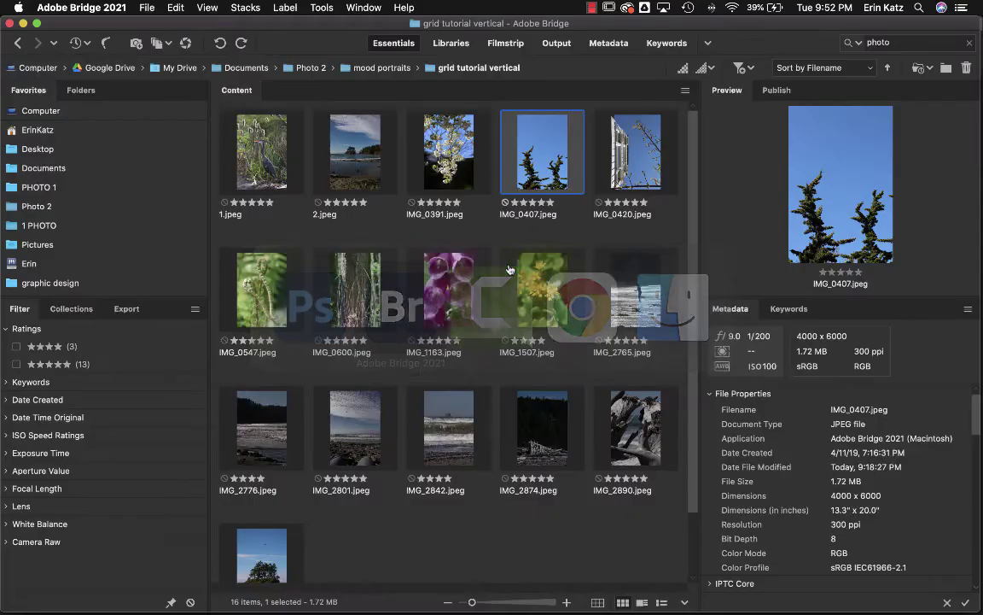
click(376, 67)
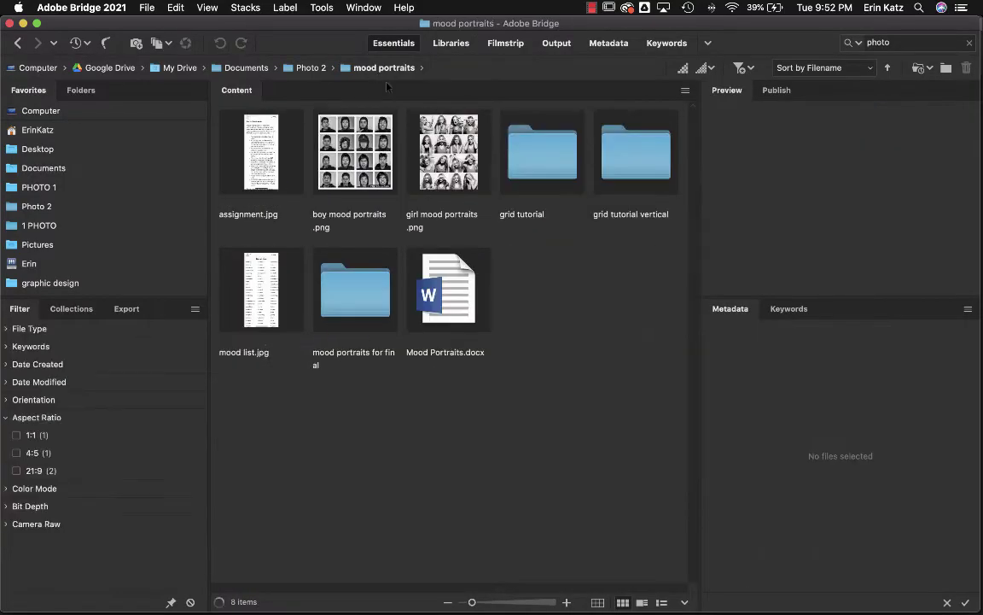
double_click(556, 154)
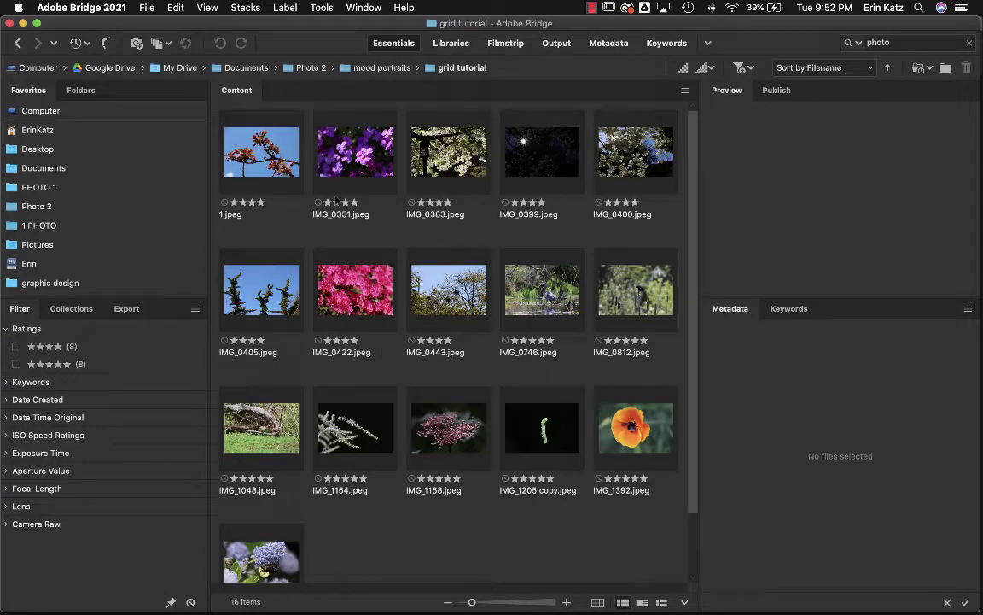
click(312, 131)
key(space)
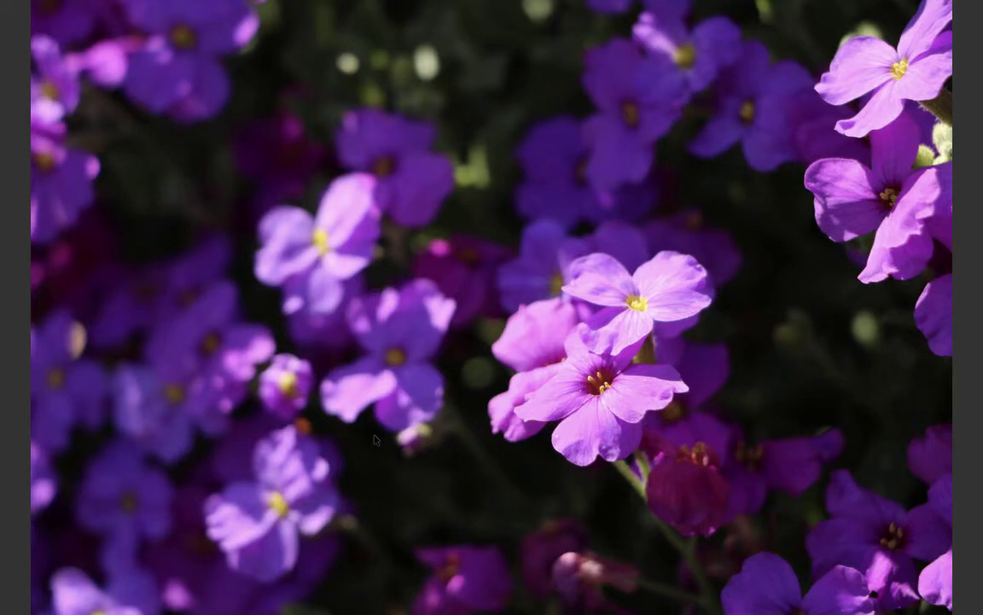
key(space)
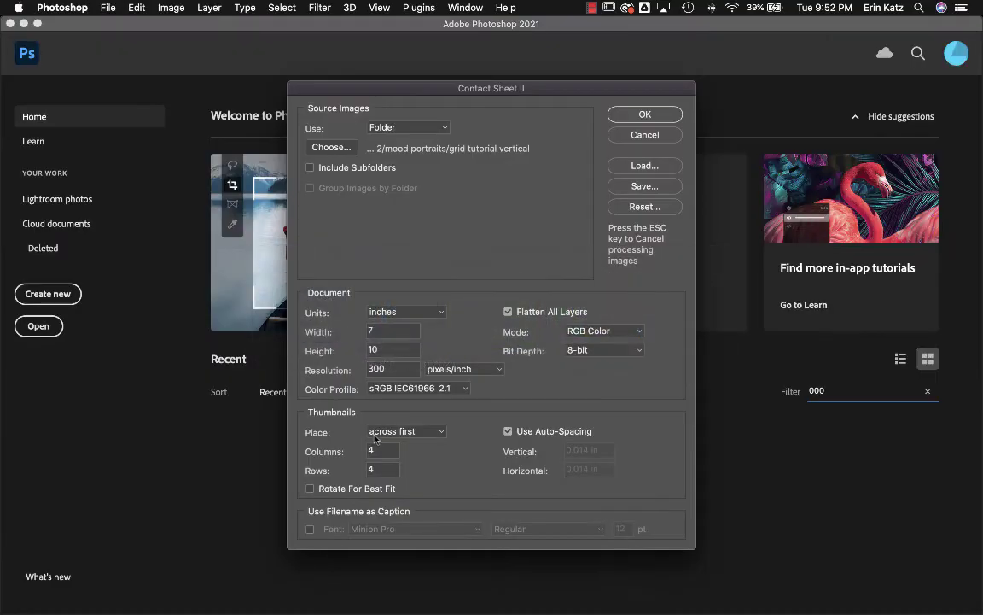
Try a landscape document size of 10 inches wide by 7 inches high in the Photoshop contact sheet settings
double_click(368, 331)
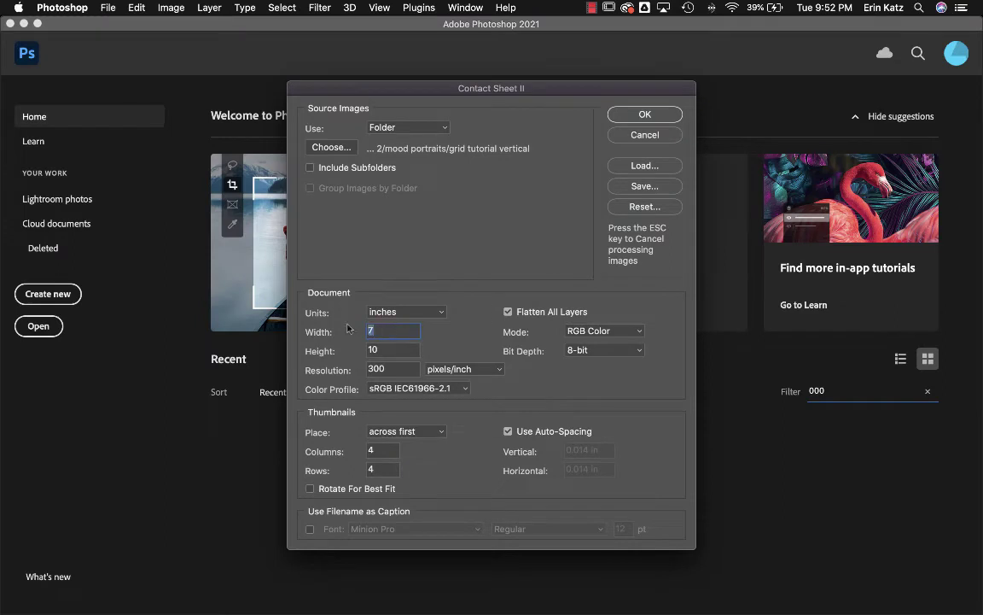
text(10)
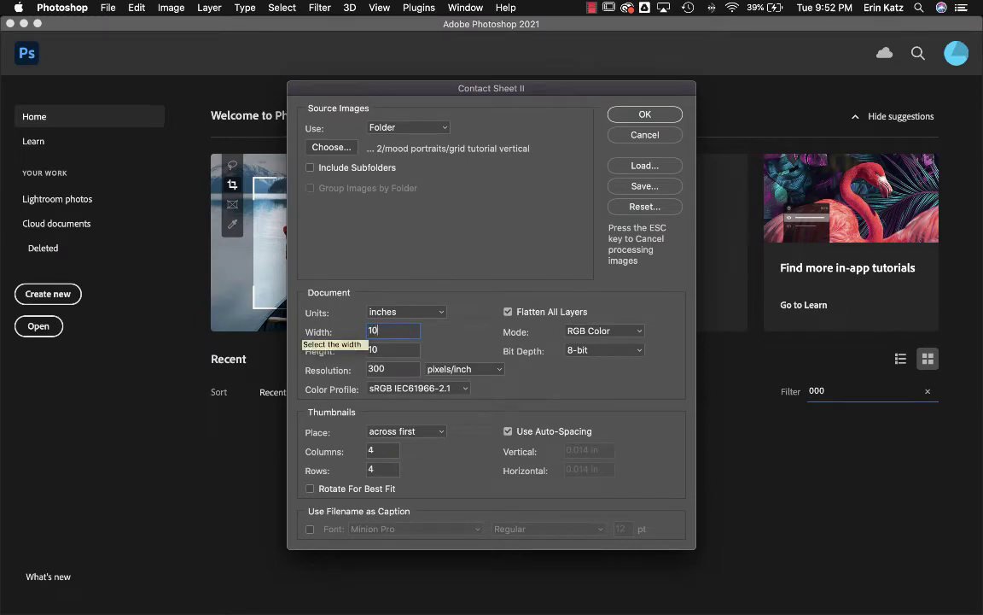
key(Tab)
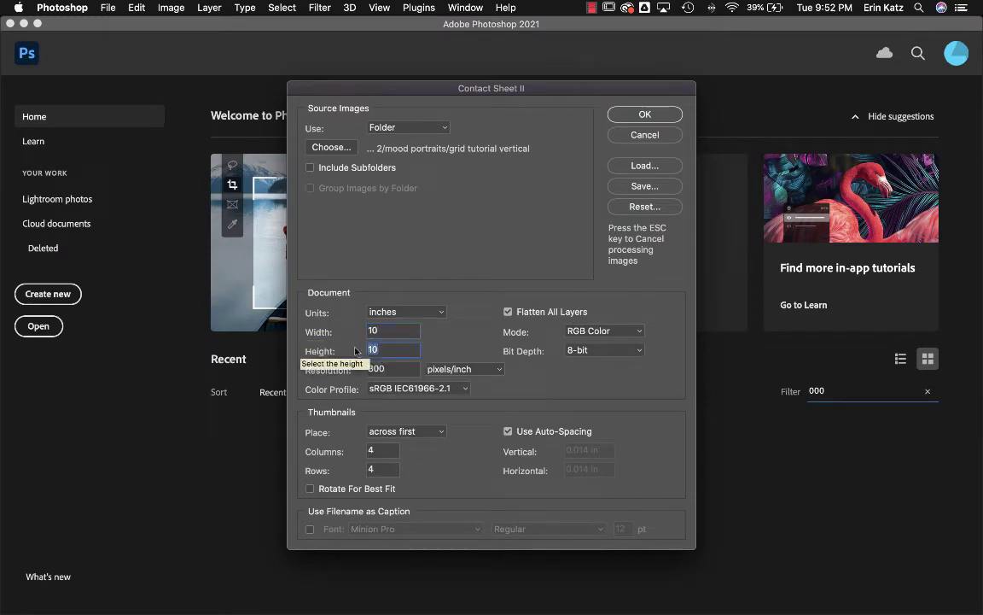
text(7)
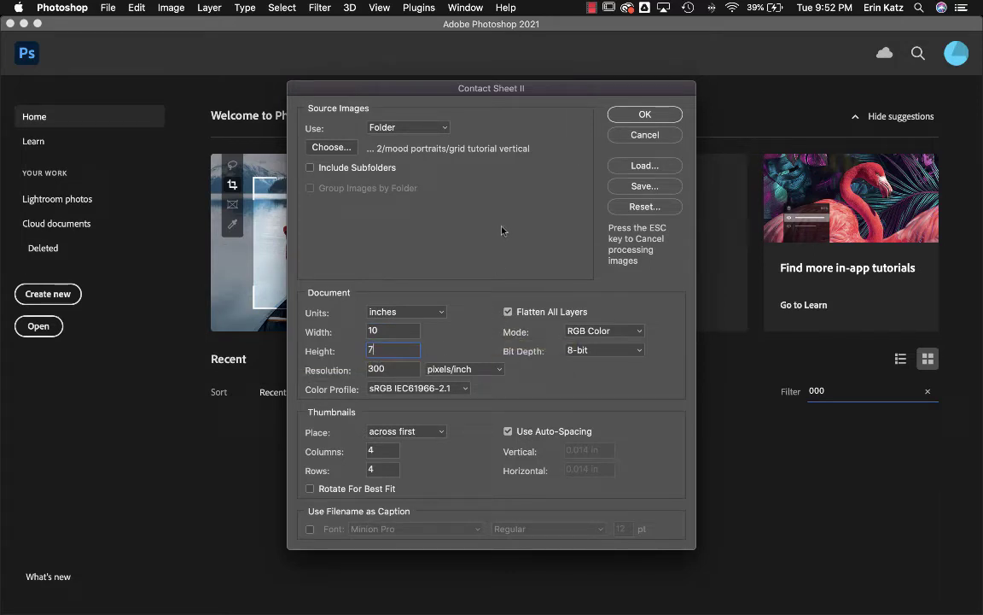
Set the document to 7 inches wide by 10 inches high, generate the vertical contact sheet and deselect its layer
click(383, 327)
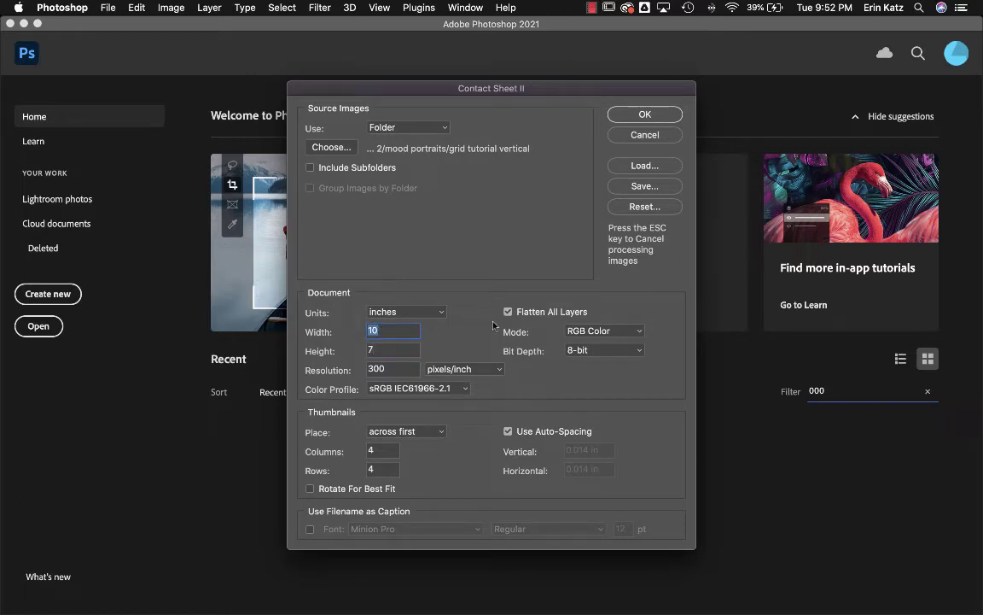
text(7)
key(Tab)
text(10)
click(668, 115)
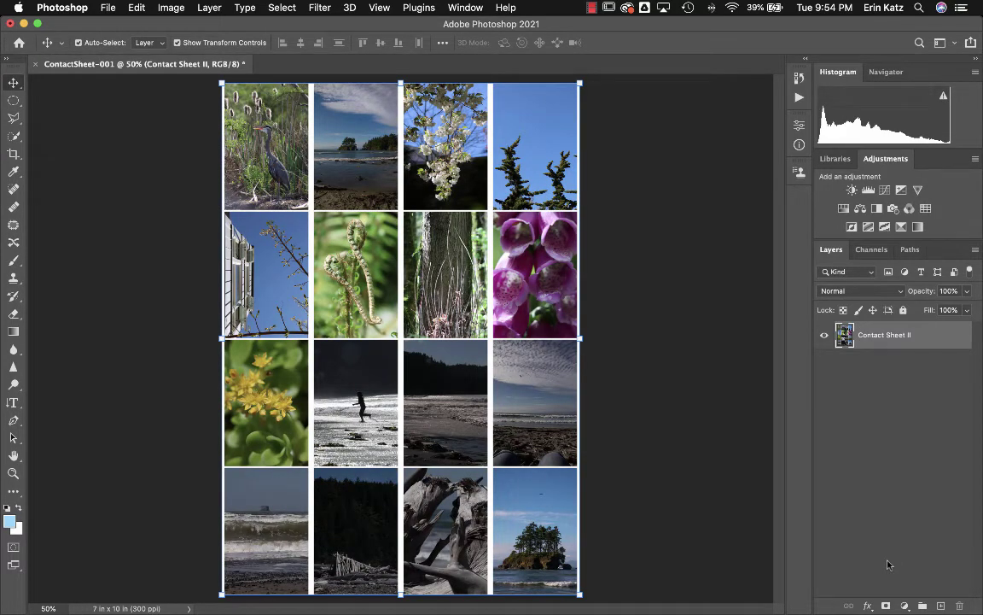
click(676, 350)
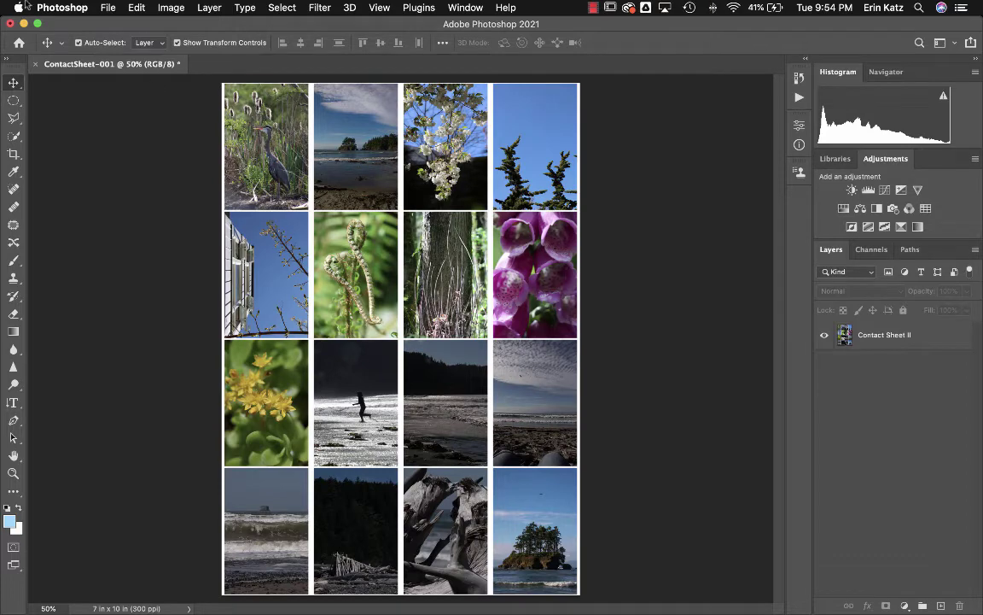
Start another Contact Sheet II and choose the grid tutorial folder inside mood portraits as its source images
click(109, 9)
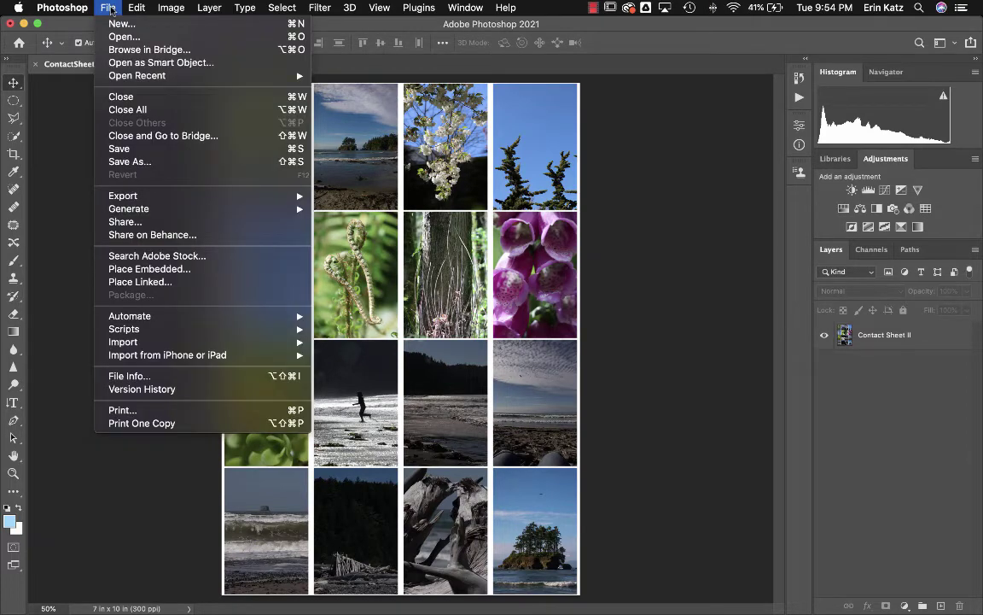
mouse_move(141, 320)
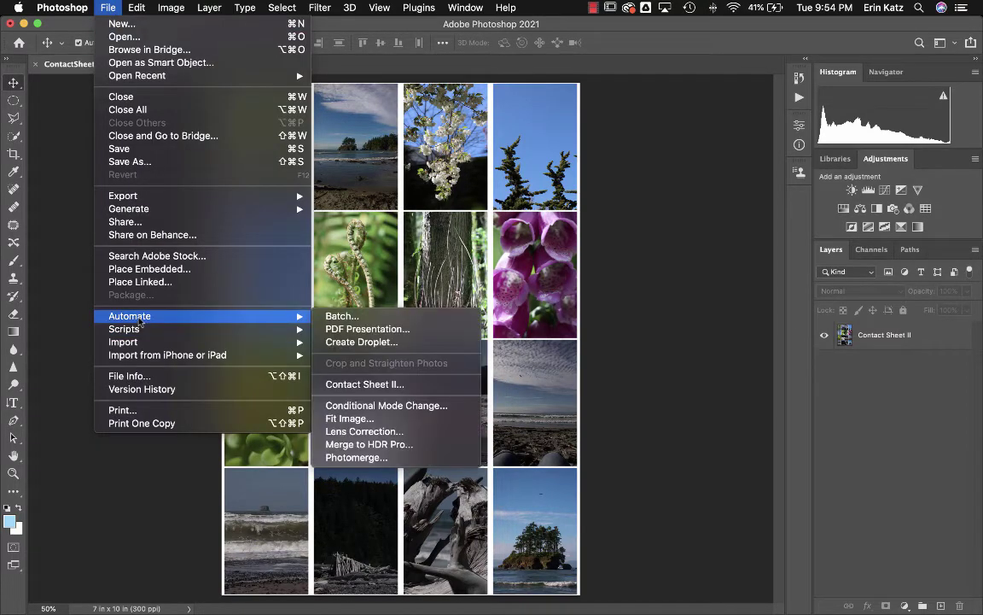
click(468, 386)
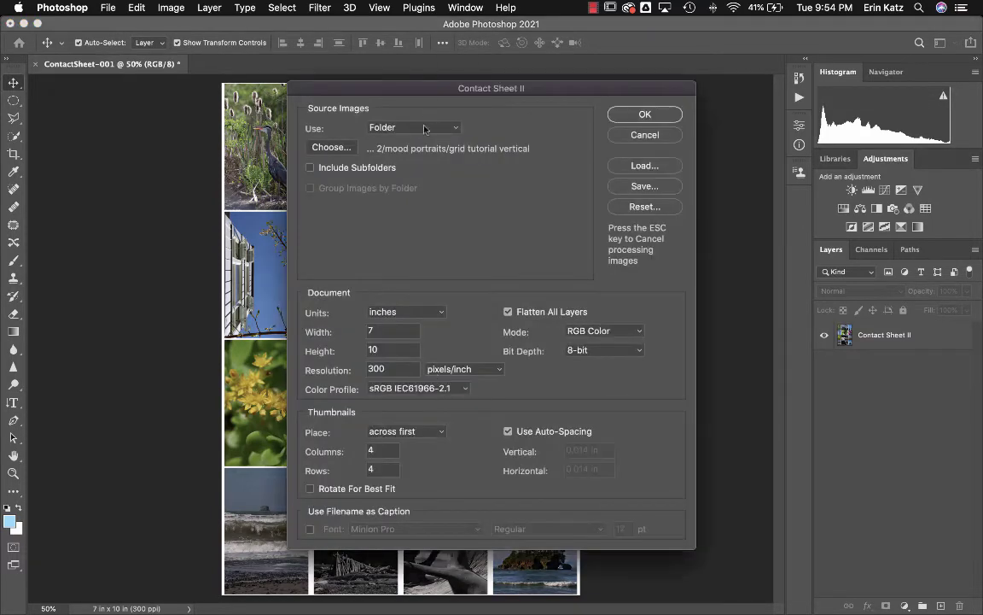
click(346, 149)
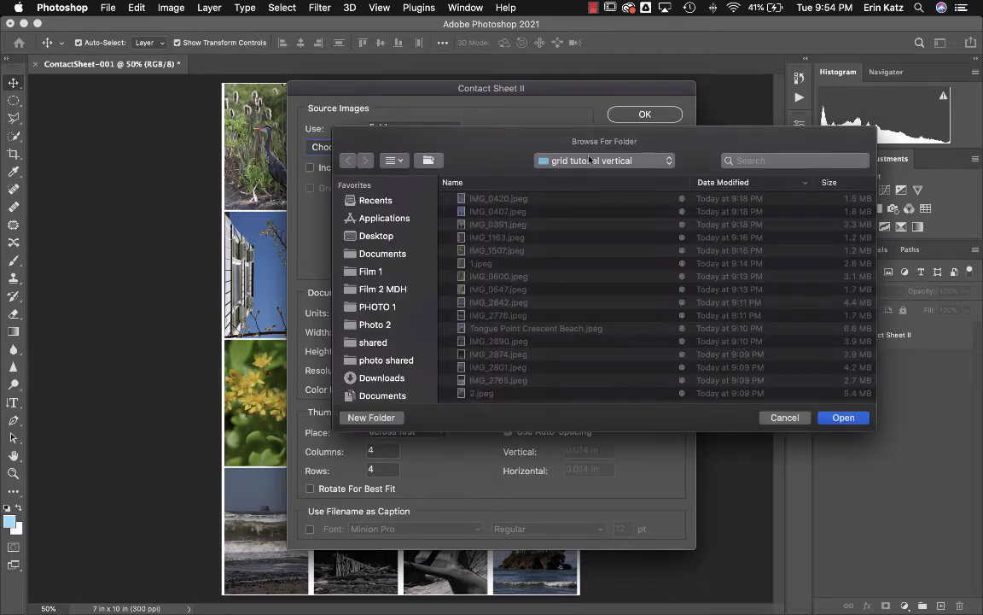
click(589, 159)
click(575, 174)
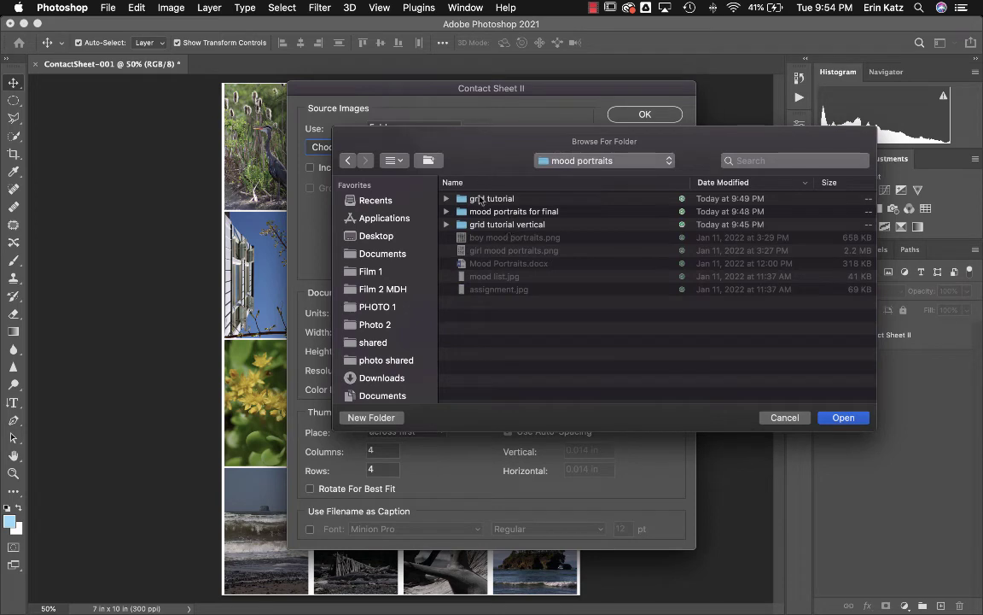
double_click(481, 200)
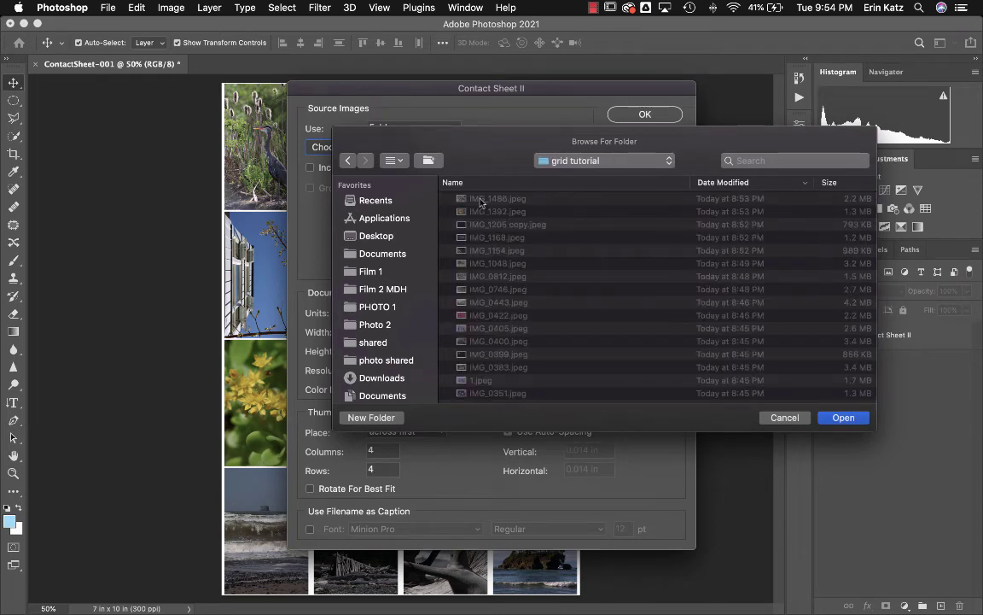
click(844, 418)
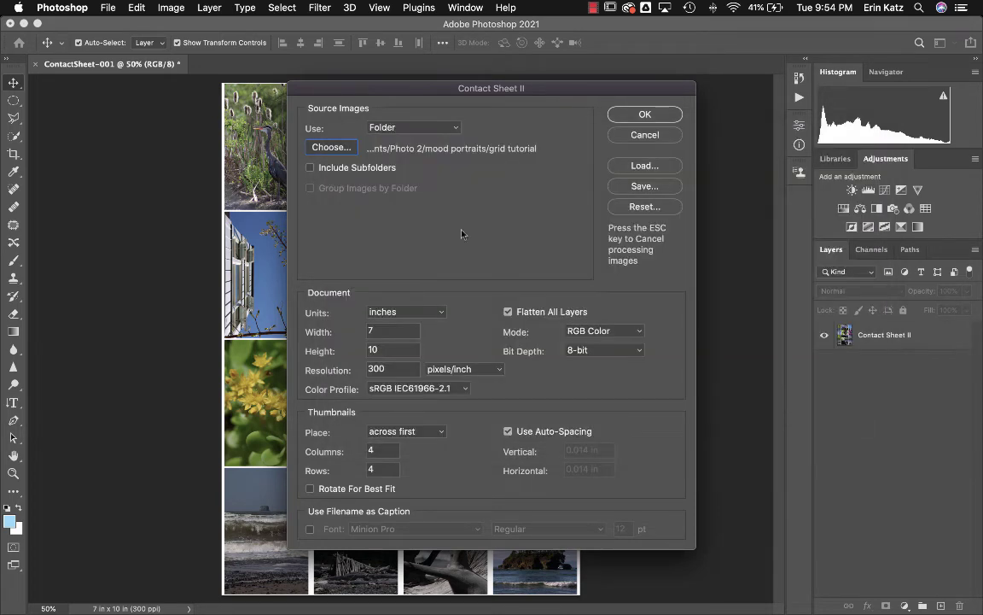
Set the document to 10 inches wide by 7 inches high, generate the horizontal contact sheet and deselect its layer
click(403, 330)
text(10)
key(Tab)
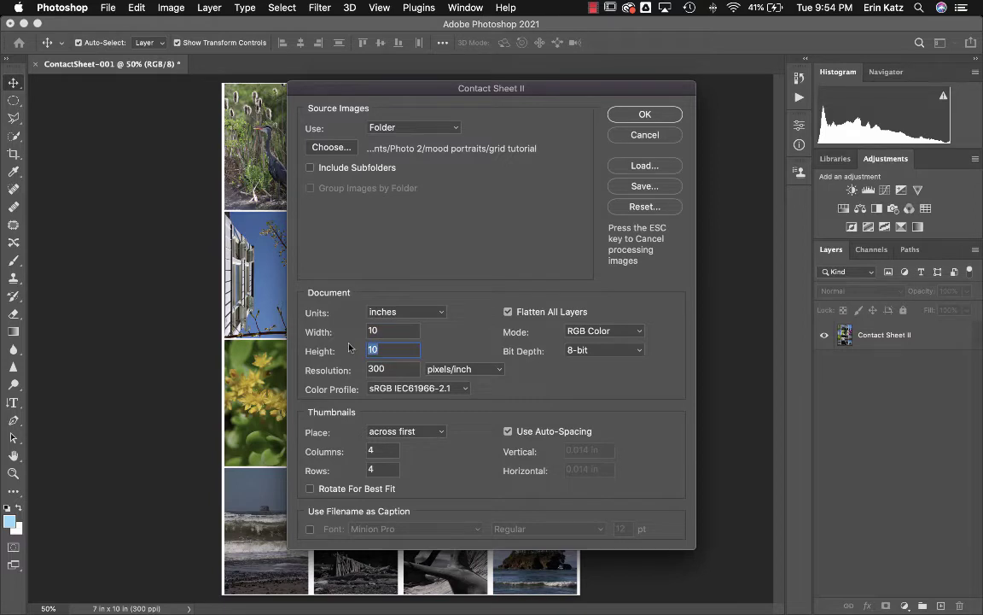
text(7)
click(665, 117)
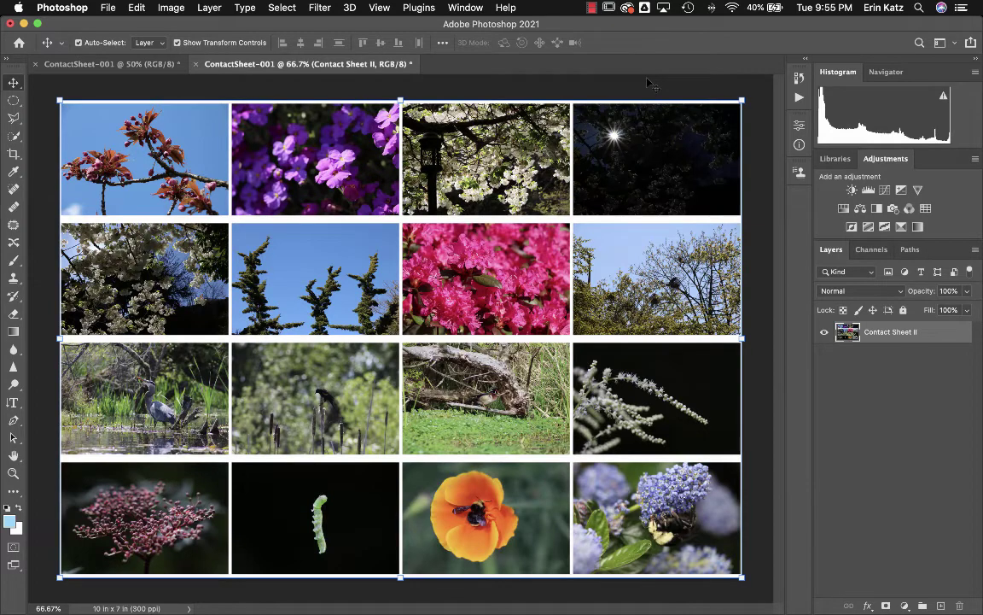
click(865, 387)
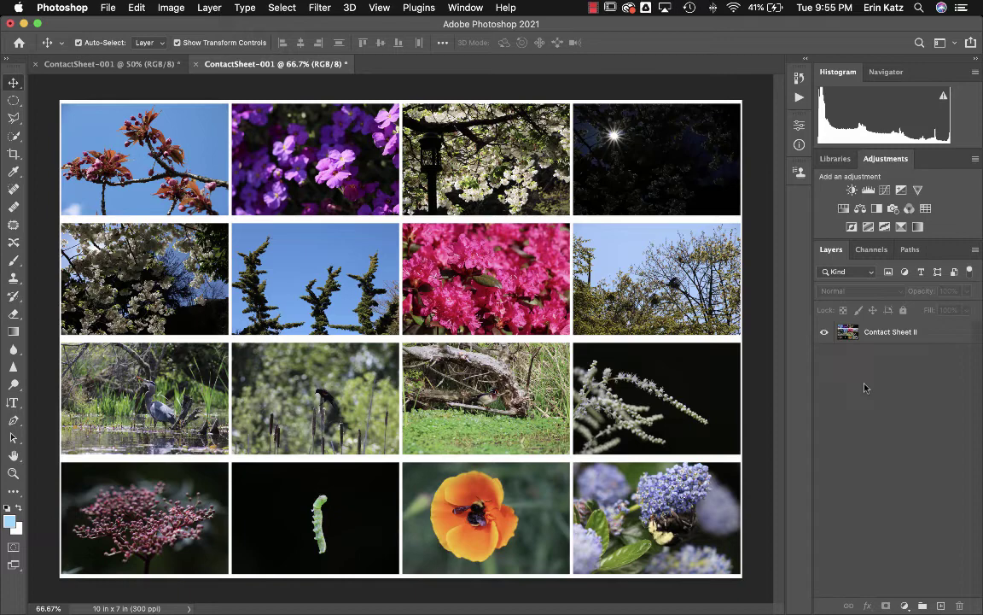
click(109, 7)
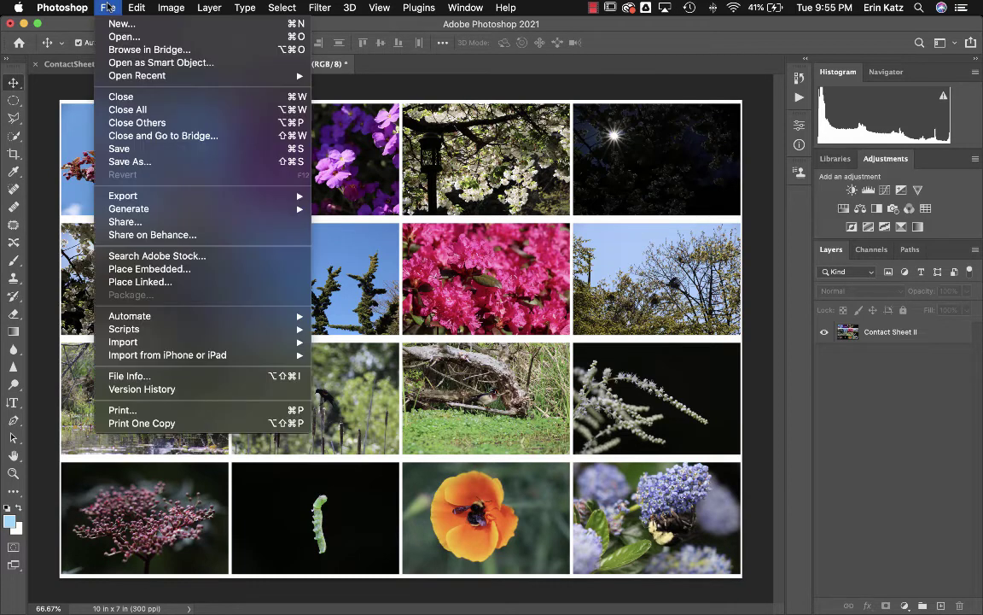
click(124, 161)
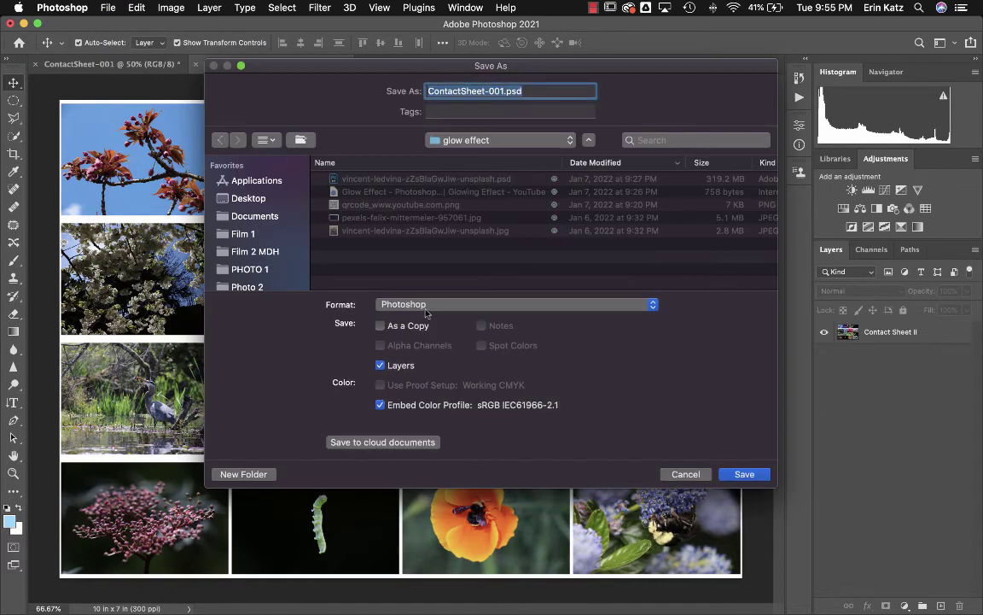
click(428, 306)
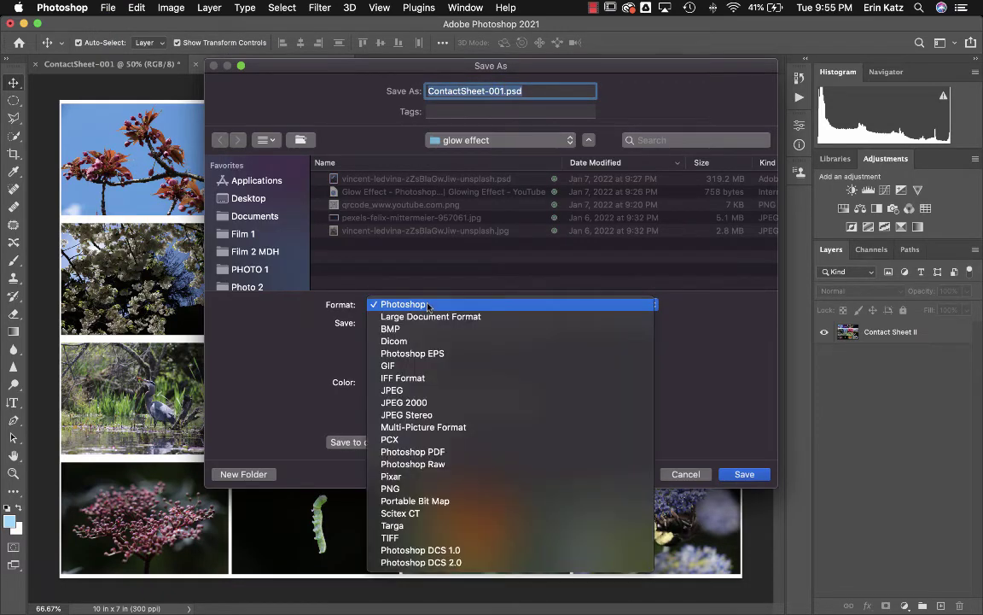
click(459, 390)
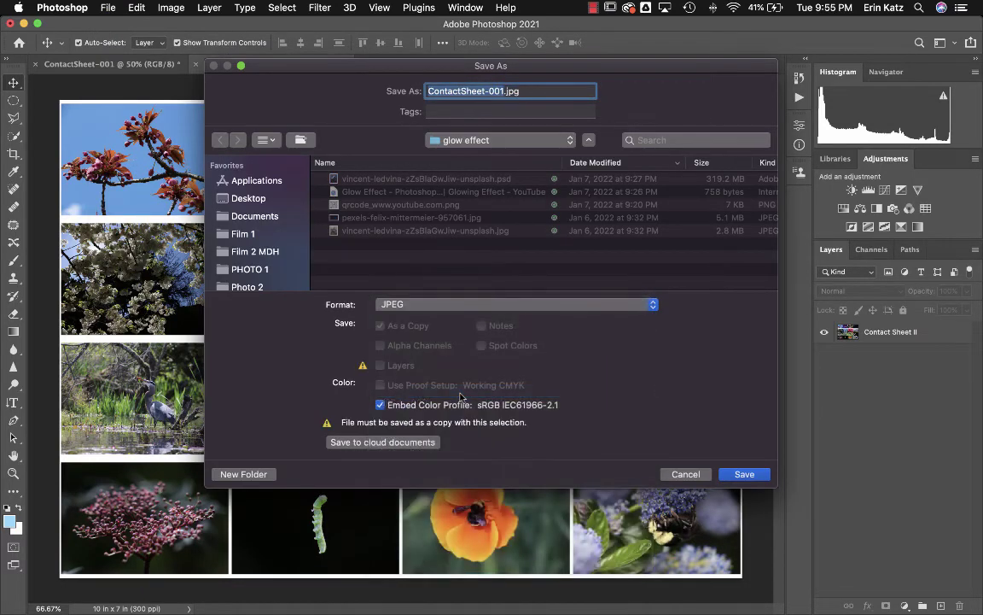
click(673, 475)
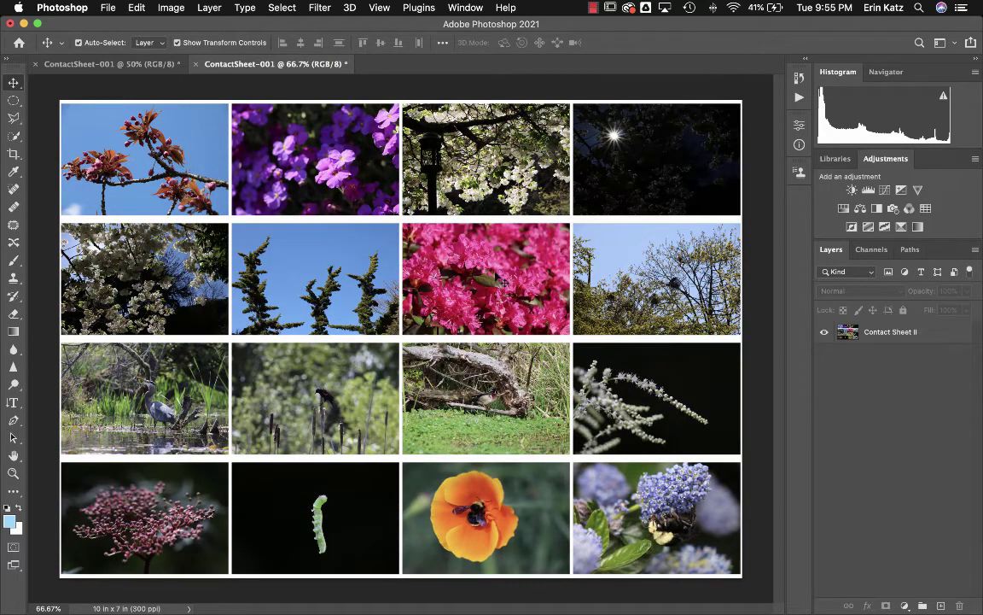
Switch to Chrome and review the Mood Portraits assignment page
key(super+Tab)
key(super+Tab)
key(super+Tab)
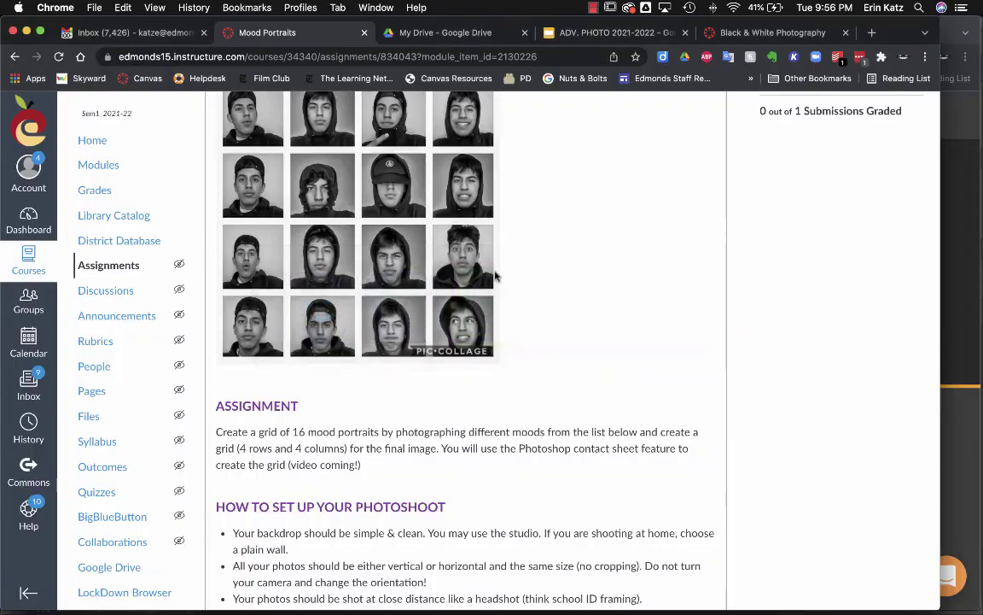
Read the mood list and the turn-in instructions on the Mood Portraits assignment page
scroll(496, 276, down, 20)
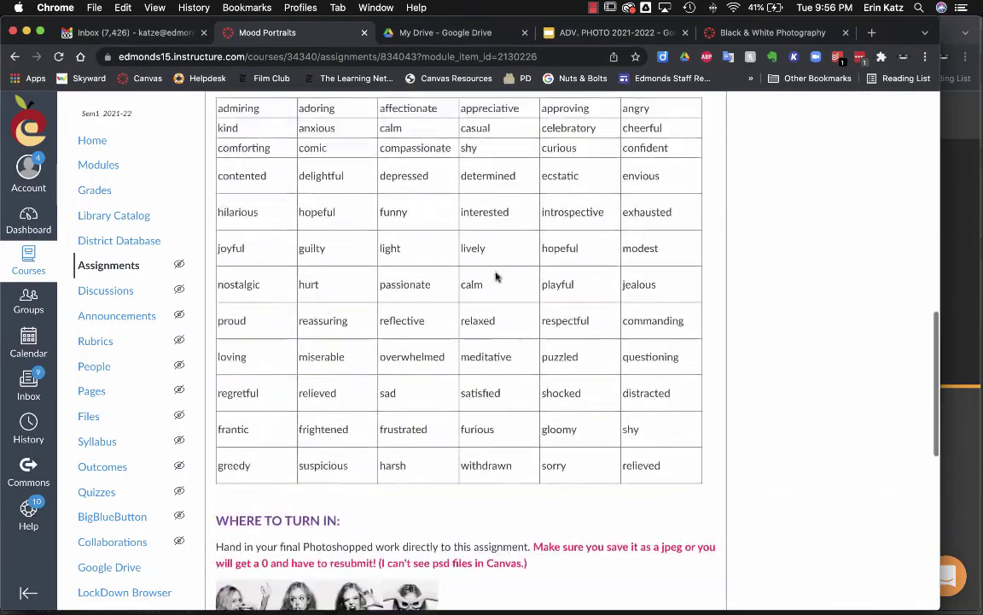
scroll(496, 277, down, 2)
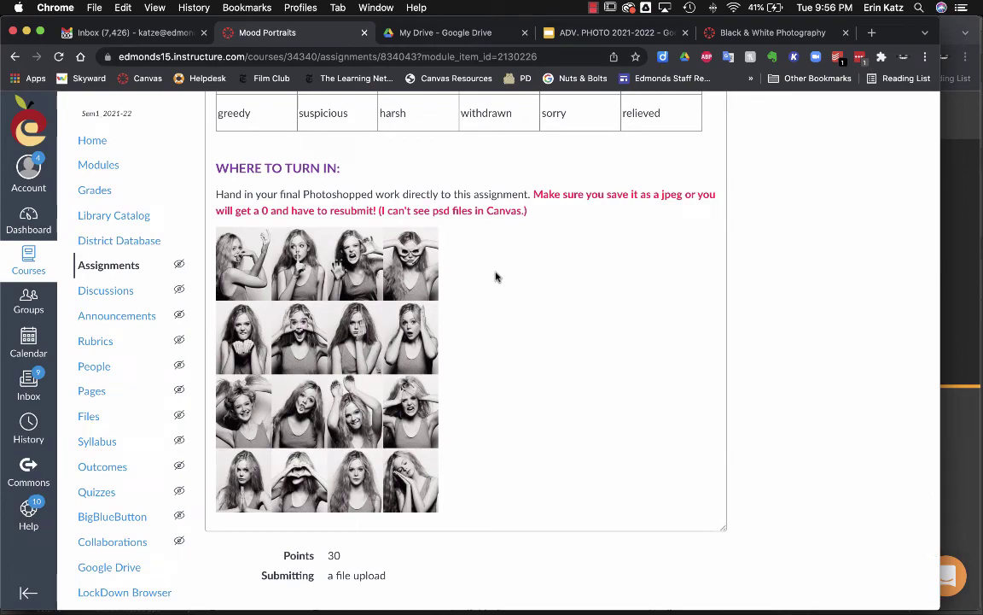
scroll(496, 276, up, 20)
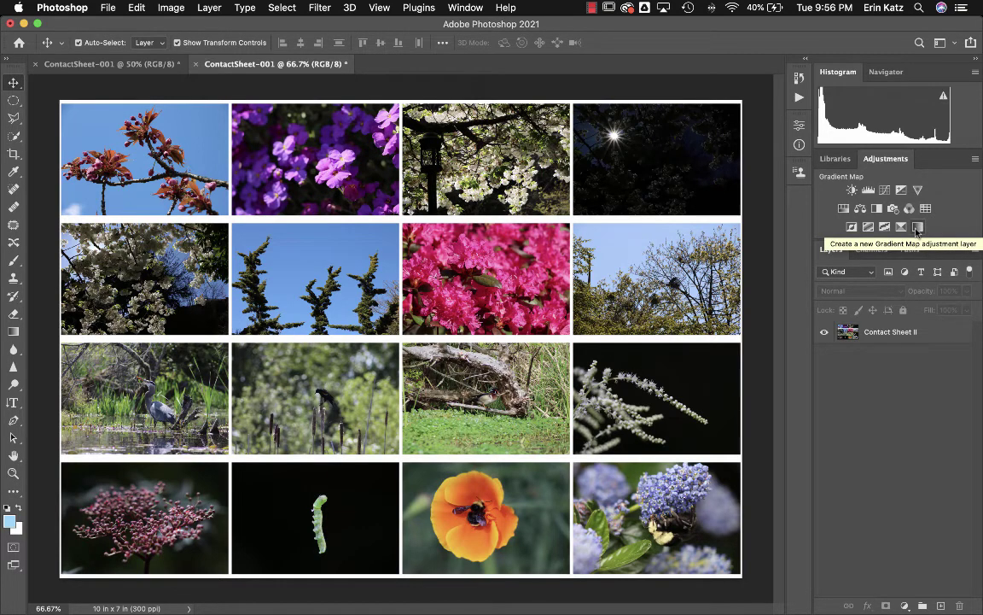
Switch to Photoshop and add a Gradient Map adjustment layer above the contact sheet, using the first black-to-white gradient from the Basics group
click(906, 607)
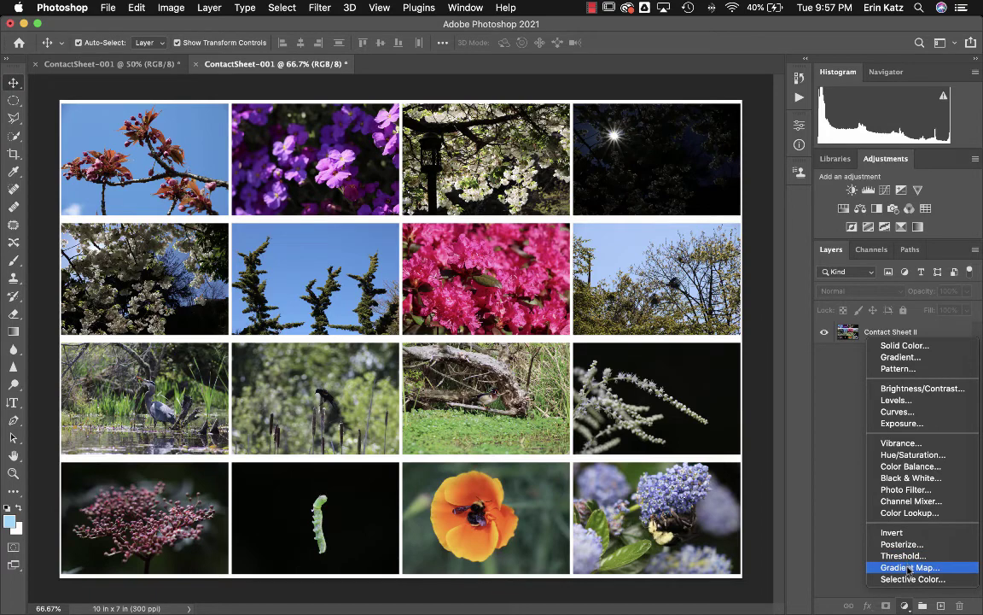
click(910, 568)
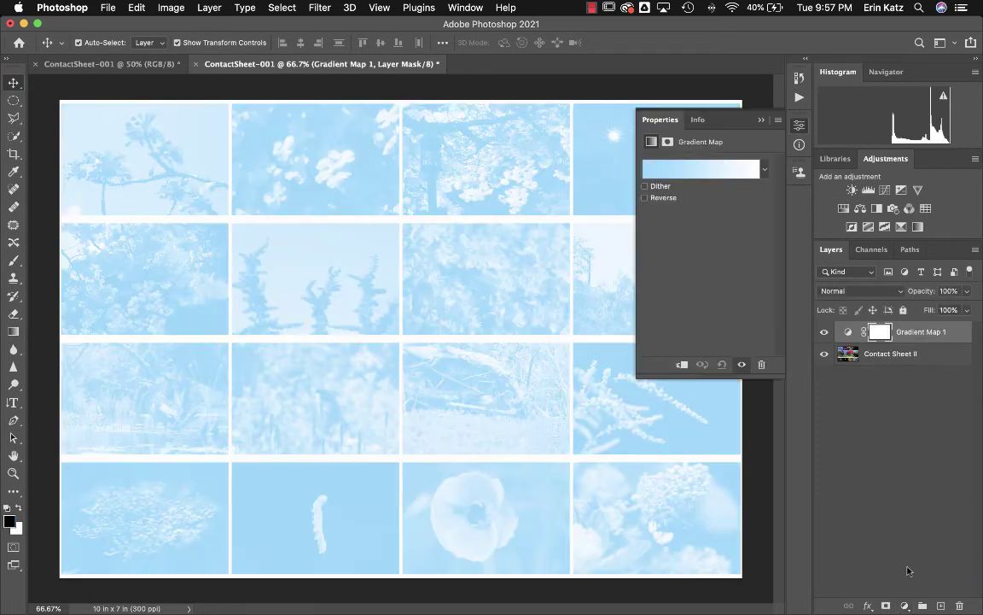
click(765, 169)
click(663, 197)
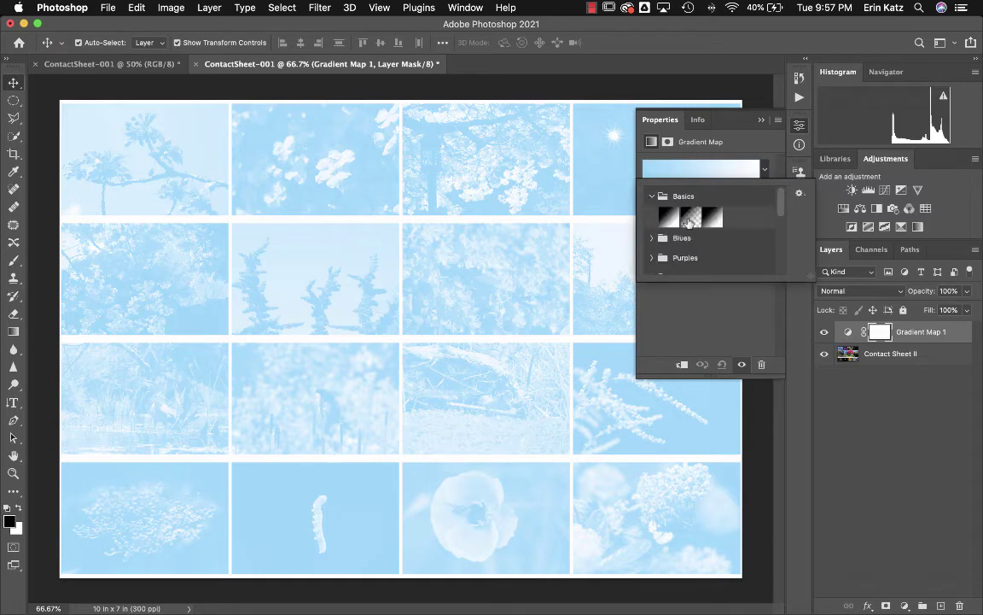
click(666, 217)
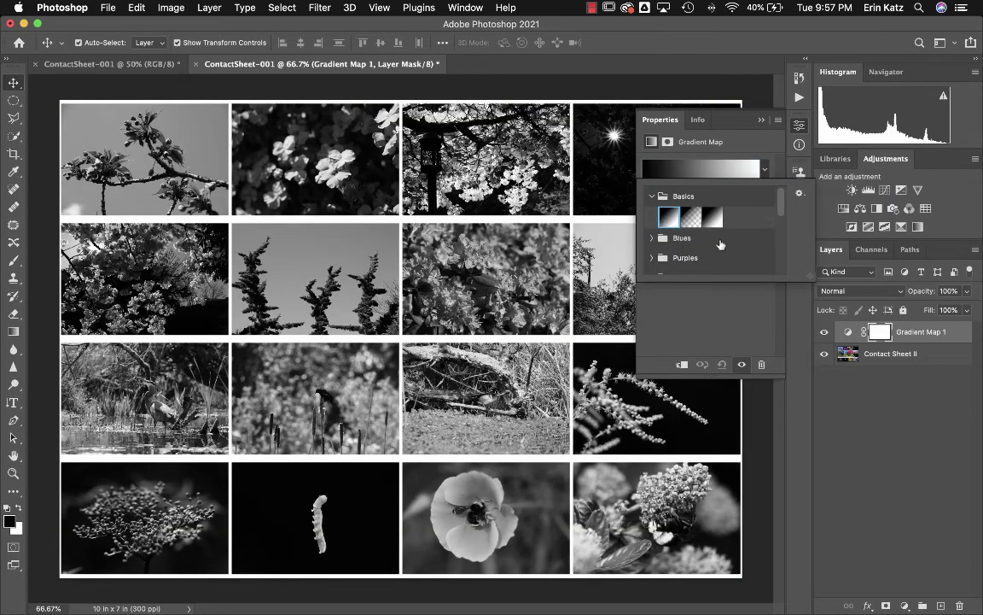
click(757, 121)
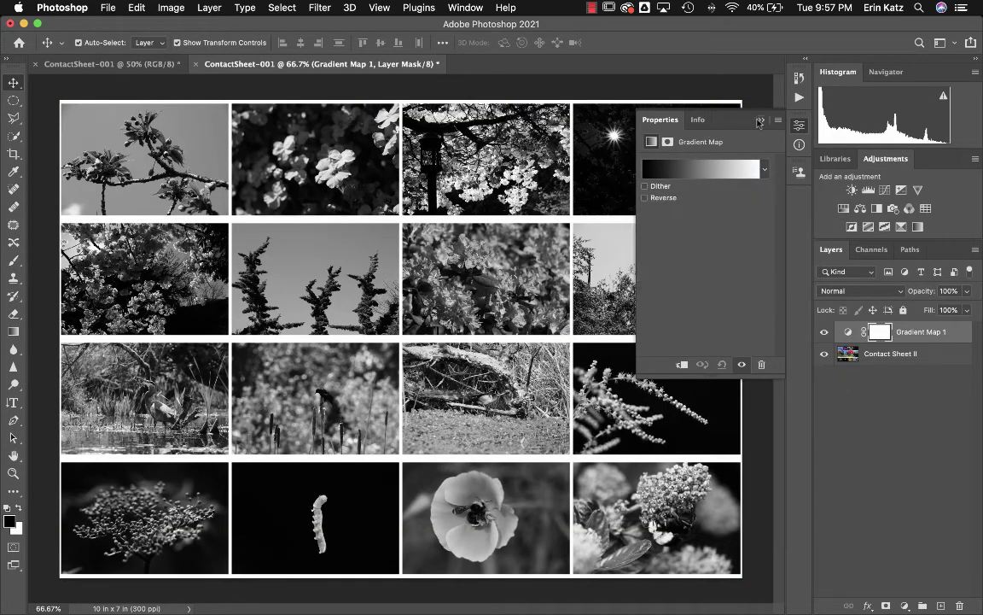
click(760, 121)
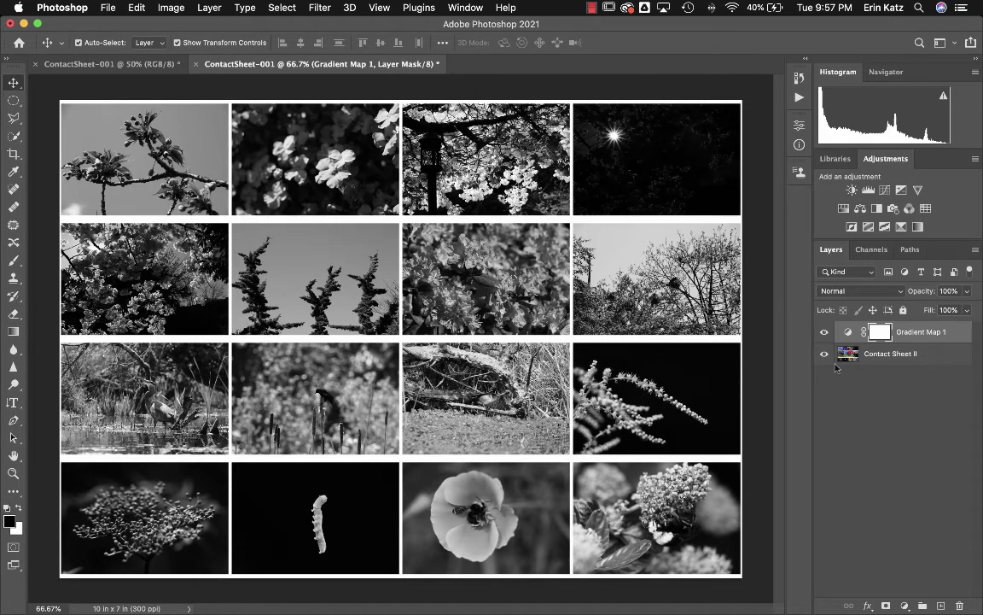
Toggle the Gradient Map layer's visibility to compare the color and black-and-white grids, leaving the layer hidden
click(824, 332)
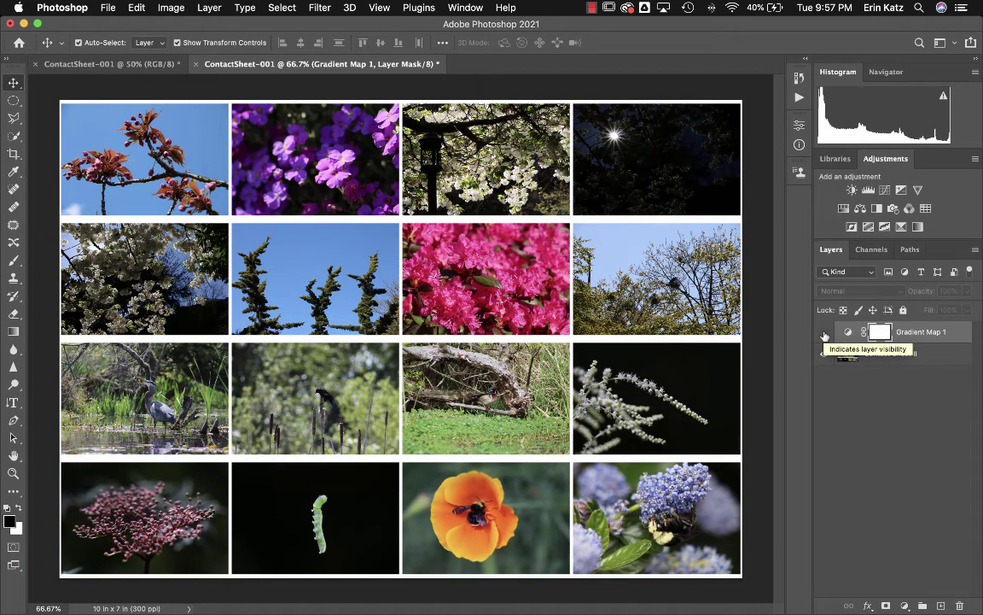
click(825, 332)
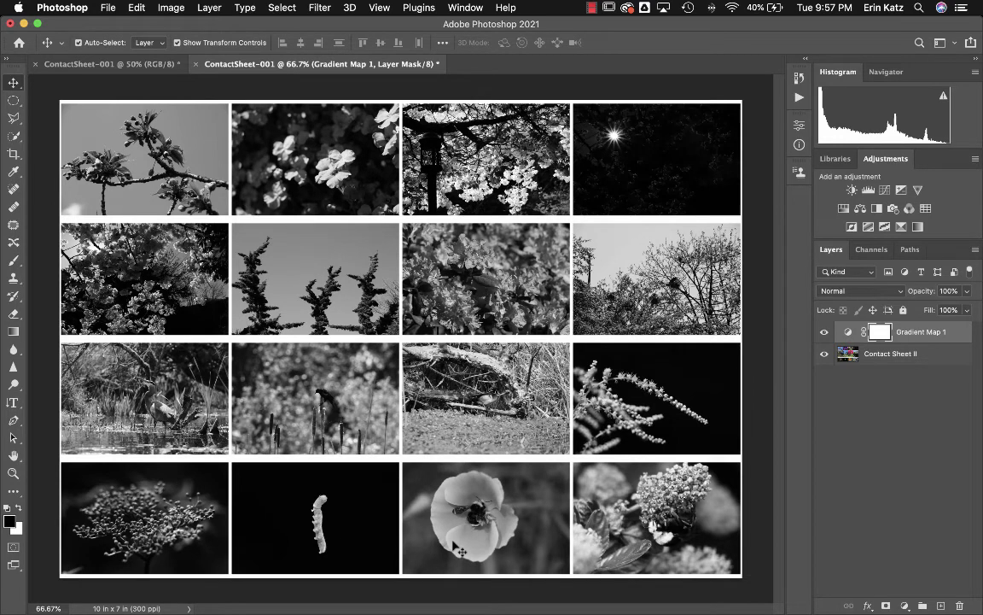
click(824, 335)
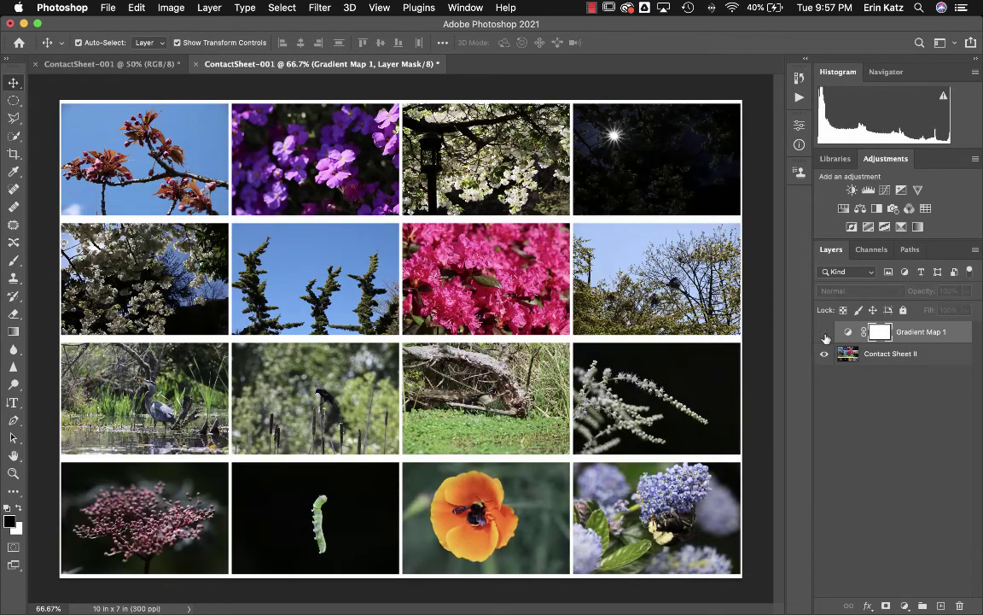
Add a Black & White adjustment layer above the hidden gradient map and set its Reds to 44
click(877, 210)
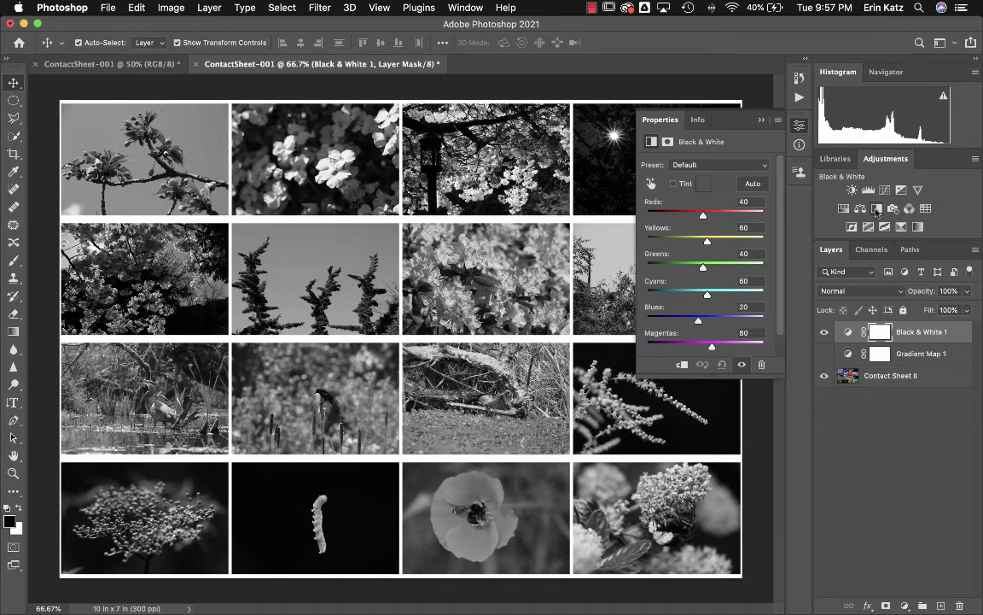
click(904, 606)
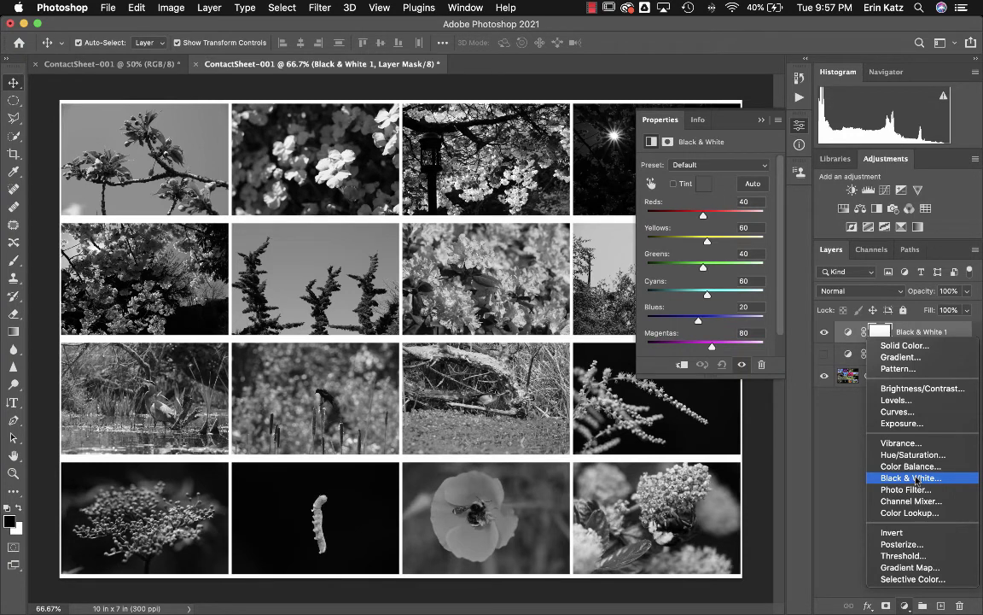
click(840, 473)
mouse_move(704, 217)
mouse_down()
mouse_move(722, 218)
mouse_move(699, 218)
mouse_move(712, 220)
mouse_move(705, 225)
mouse_up()
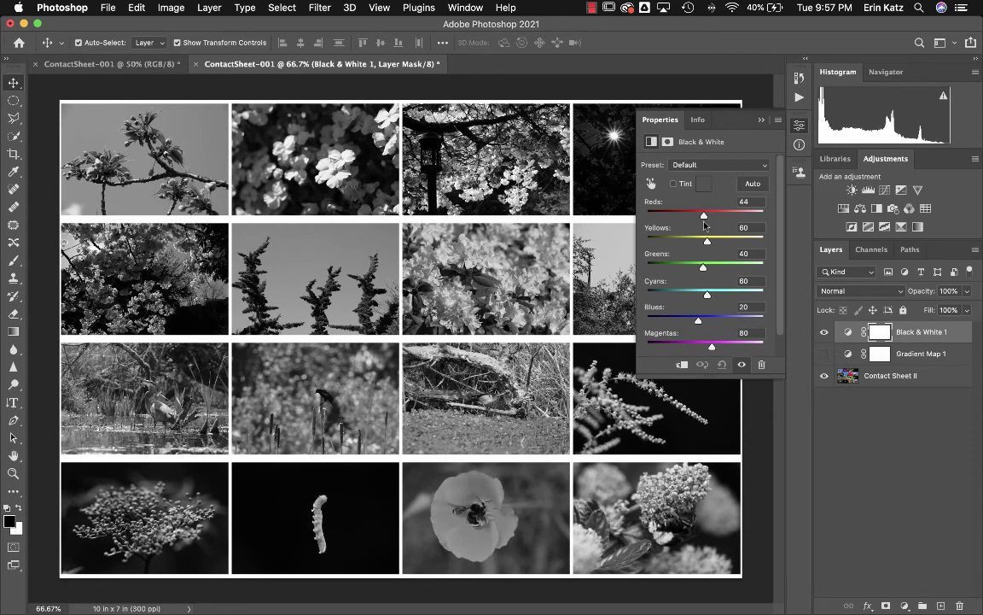
click(685, 109)
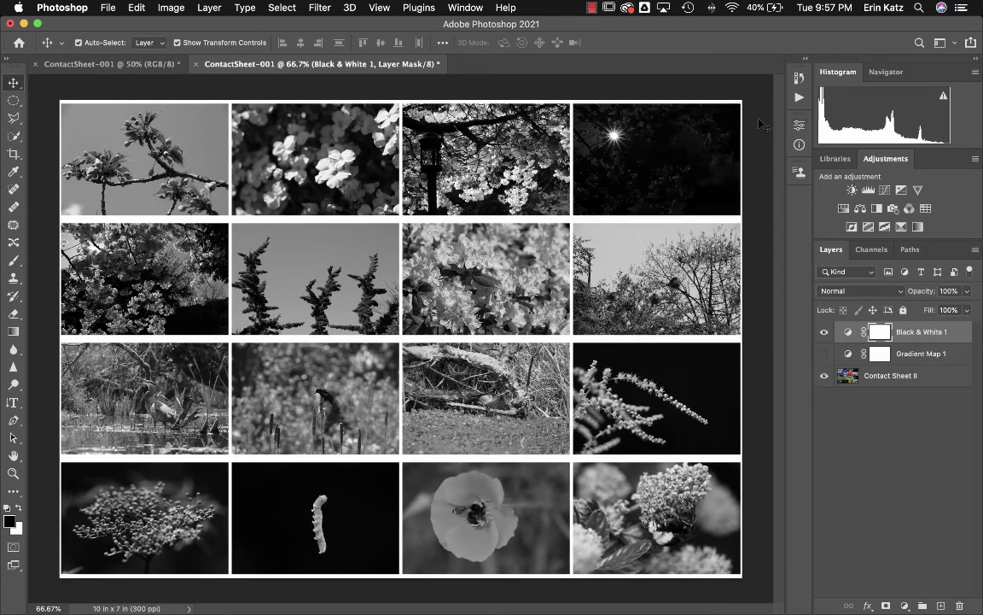
Hide the Black & White adjustment layer and show the Gradient Map layer instead
click(824, 332)
click(824, 353)
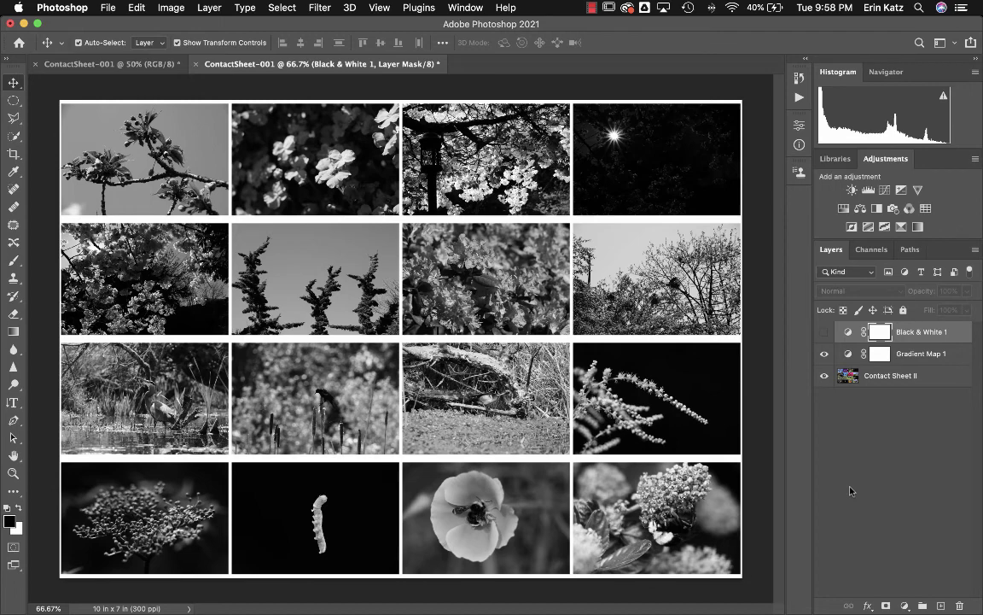
Start saving the horizontal grid as a JPEG named "mood portrait" followed by the author's name
click(107, 7)
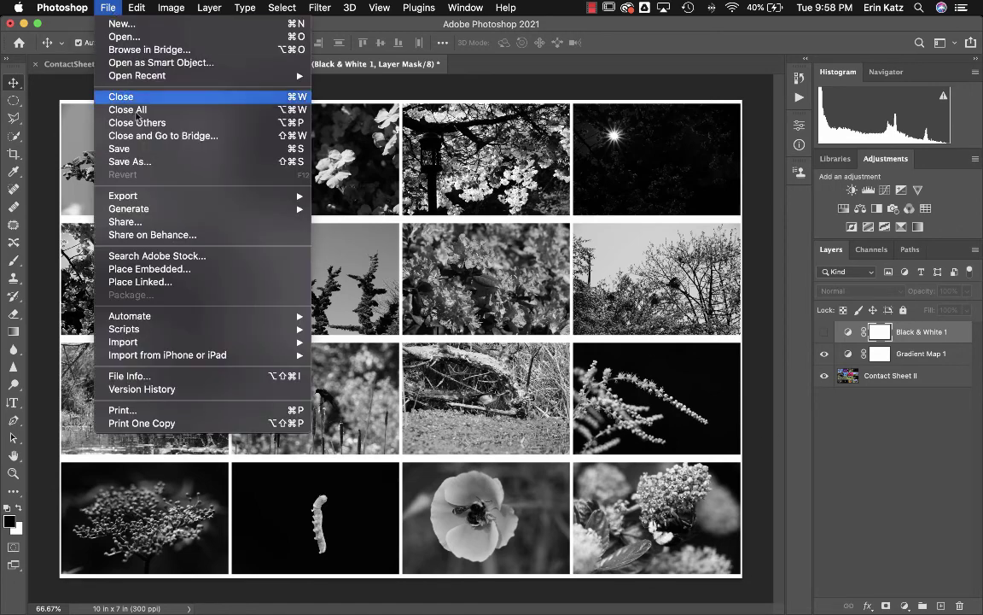
click(149, 162)
click(415, 305)
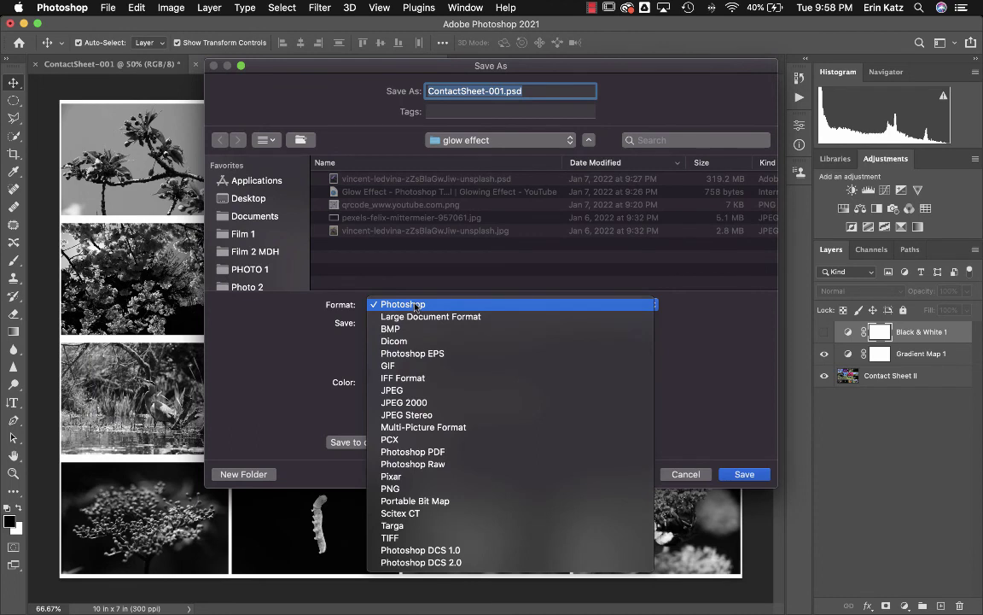
click(412, 395)
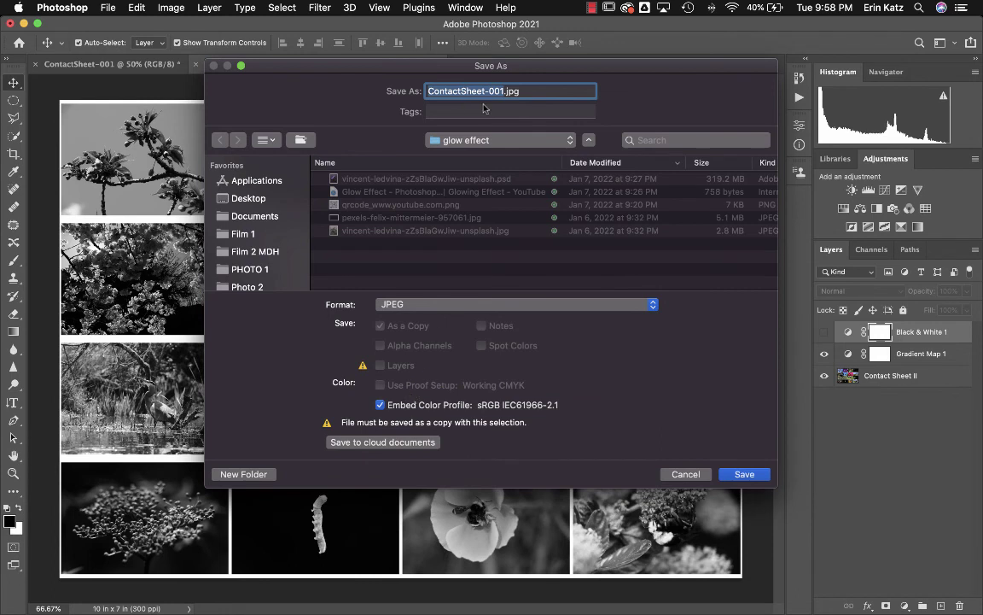
text(mood po)
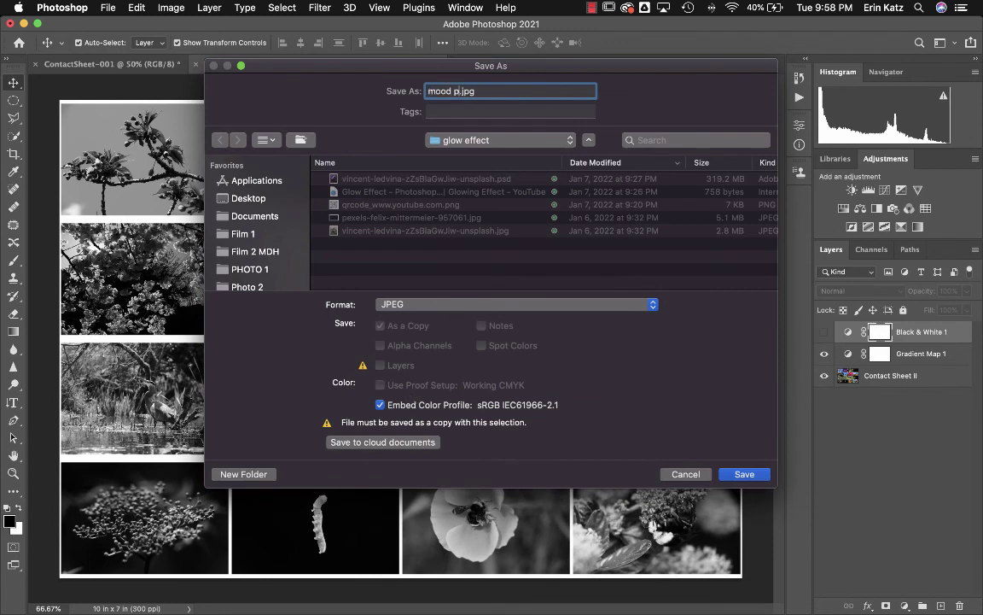
text(rtrait ms katz)
Save the JPEG in the grid tutorial folder inside Photo 2's mood portraits folder, at Maximum quality 12 with the Baseline ("Standard") format
click(459, 140)
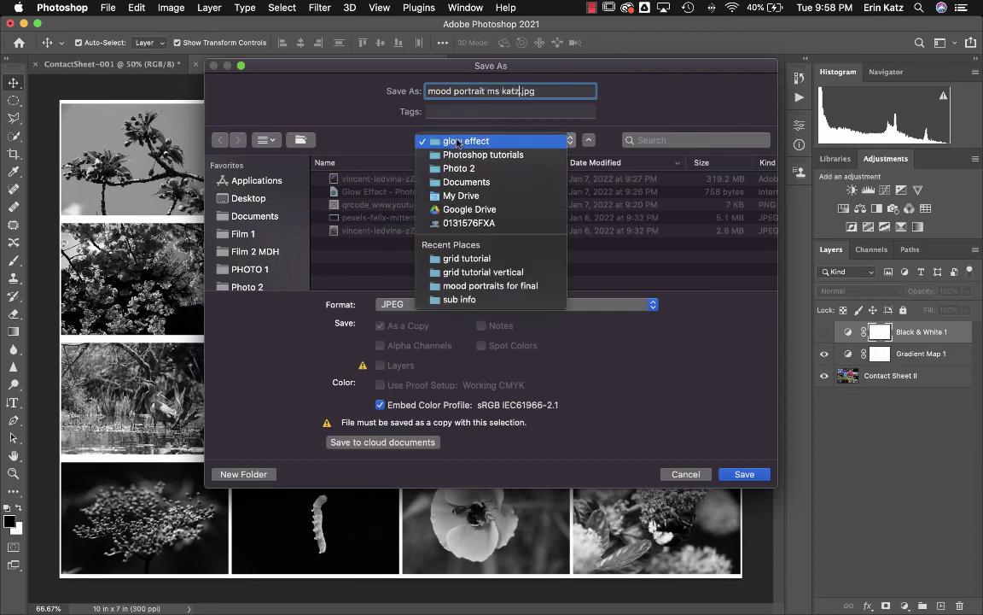
click(461, 169)
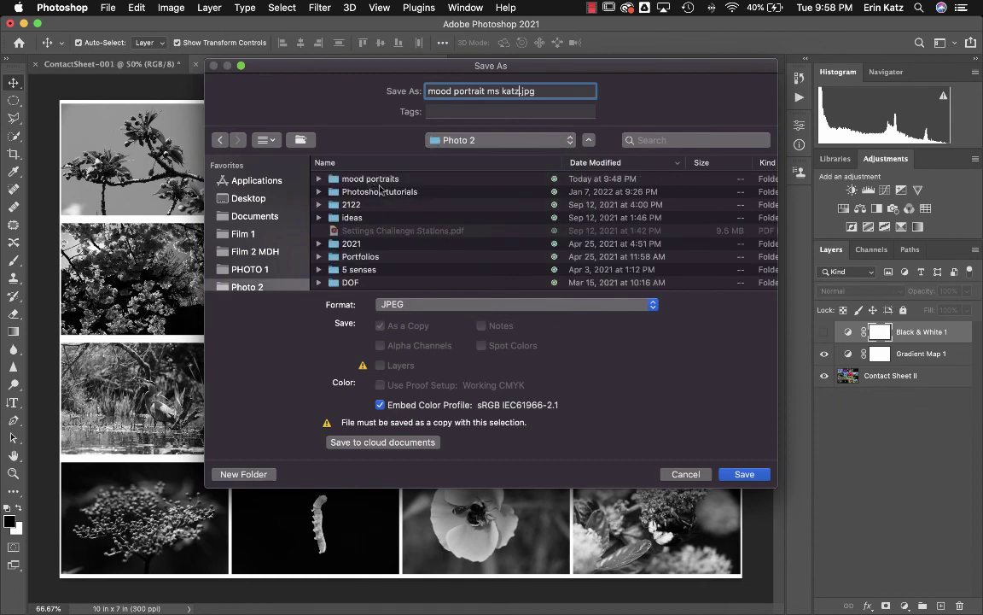
click(376, 179)
double_click(380, 180)
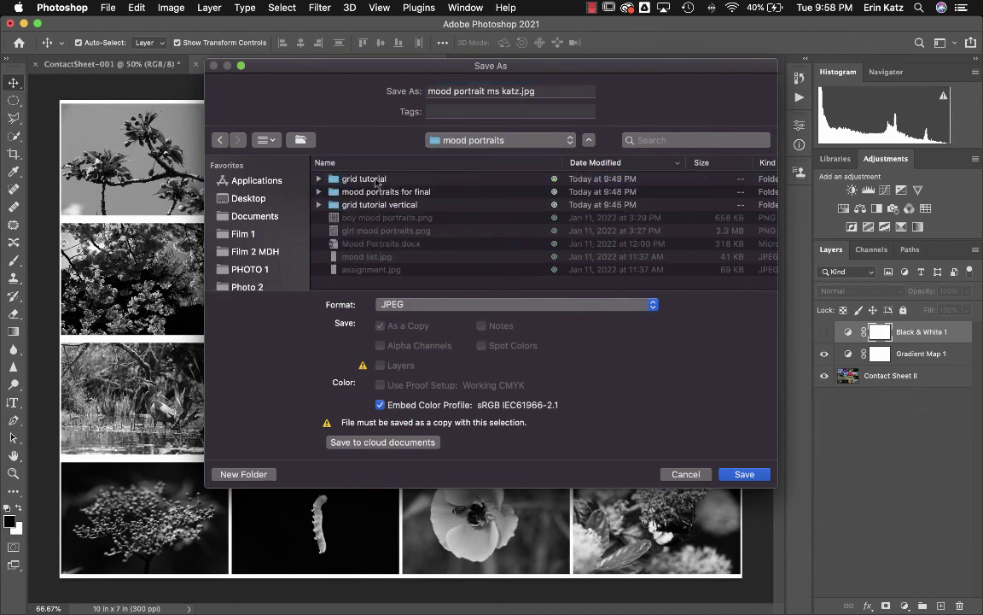
double_click(374, 180)
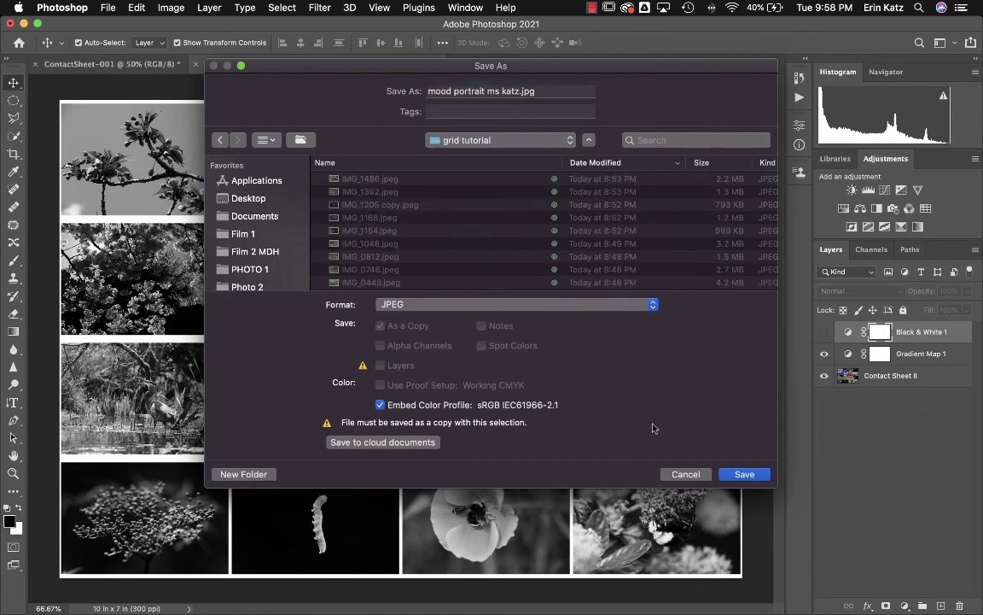
click(499, 140)
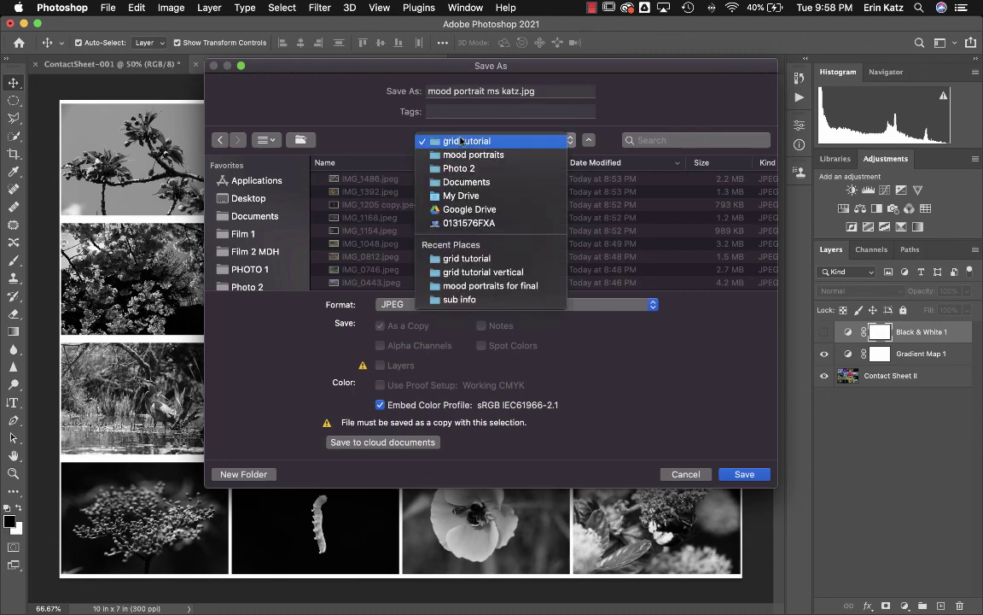
click(453, 142)
click(744, 474)
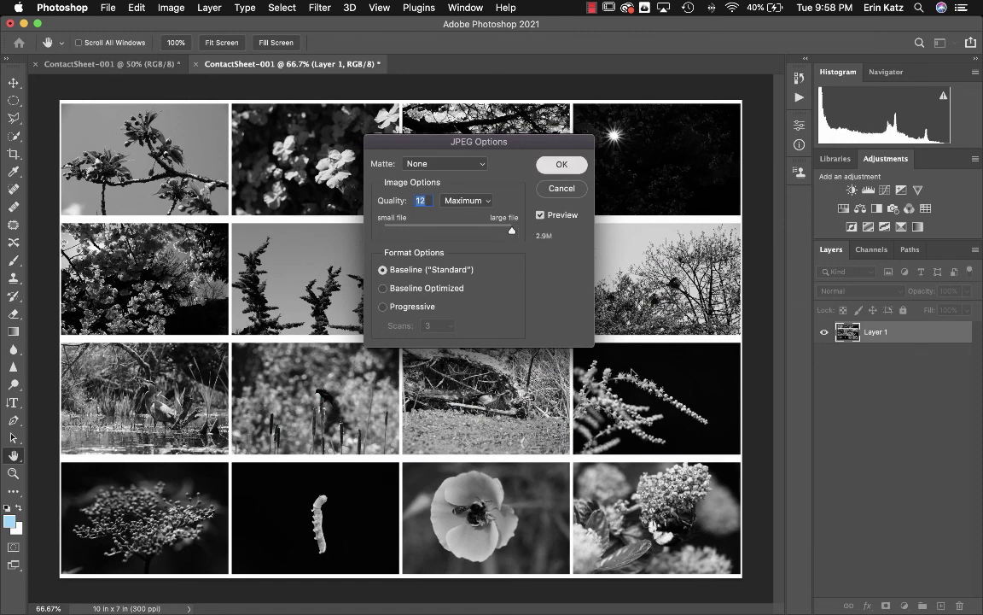
click(562, 164)
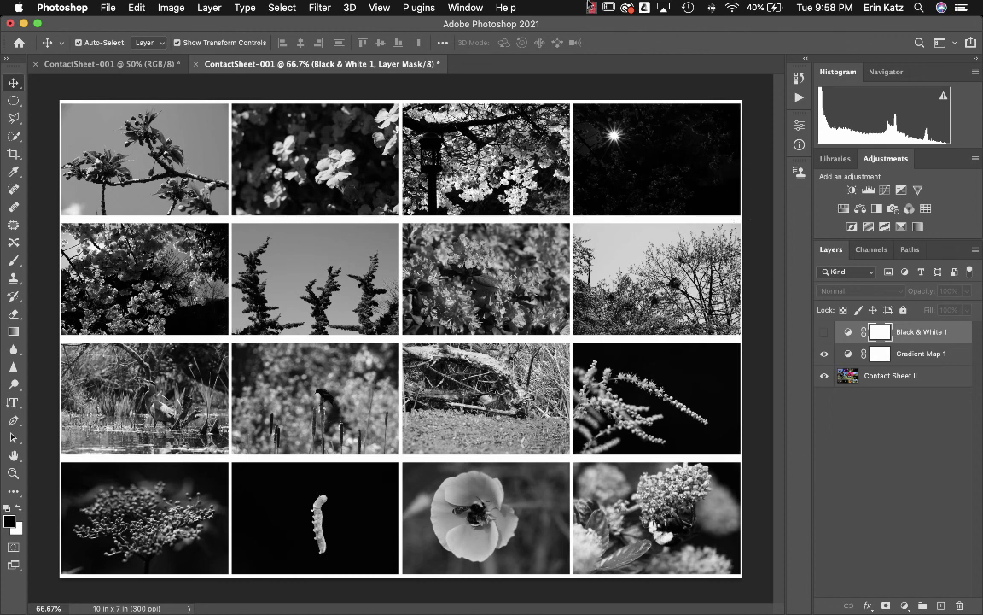
click(591, 8)
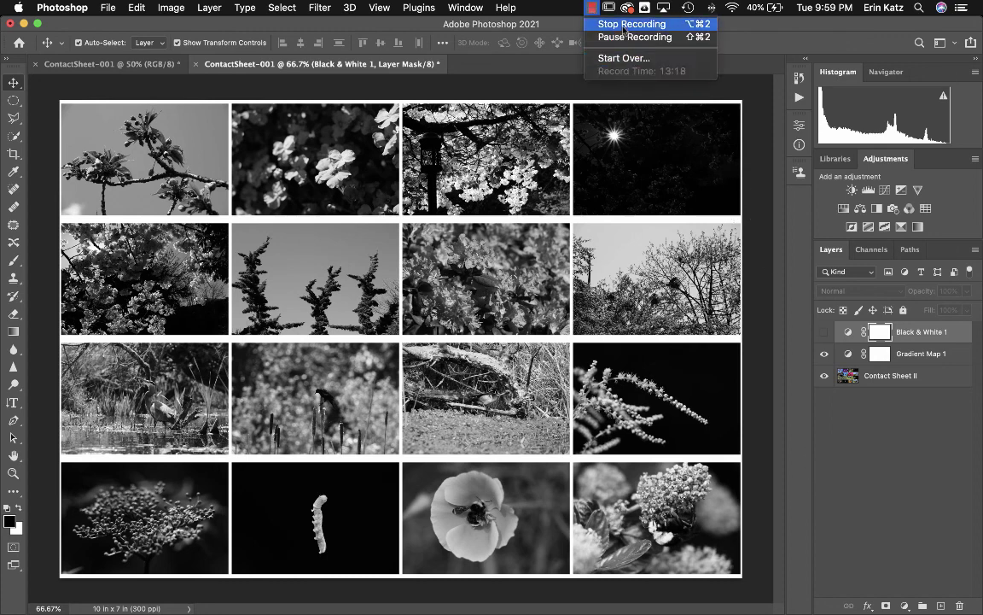